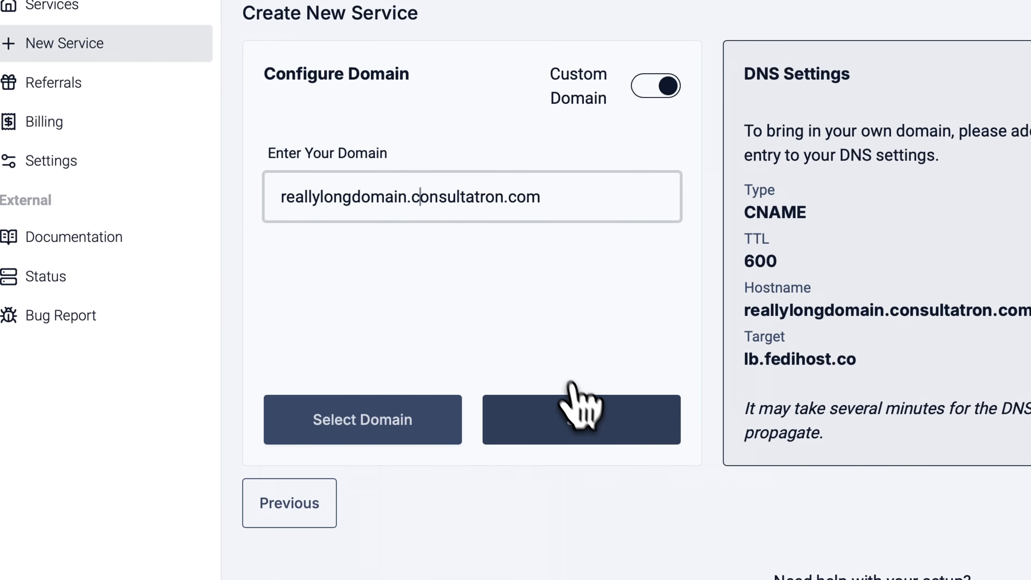
# Step: Submit the custom domain in Fedihost, then start a new CNAME record for consultatron.com in DigitalOcean
pyautogui.click(388, 426)
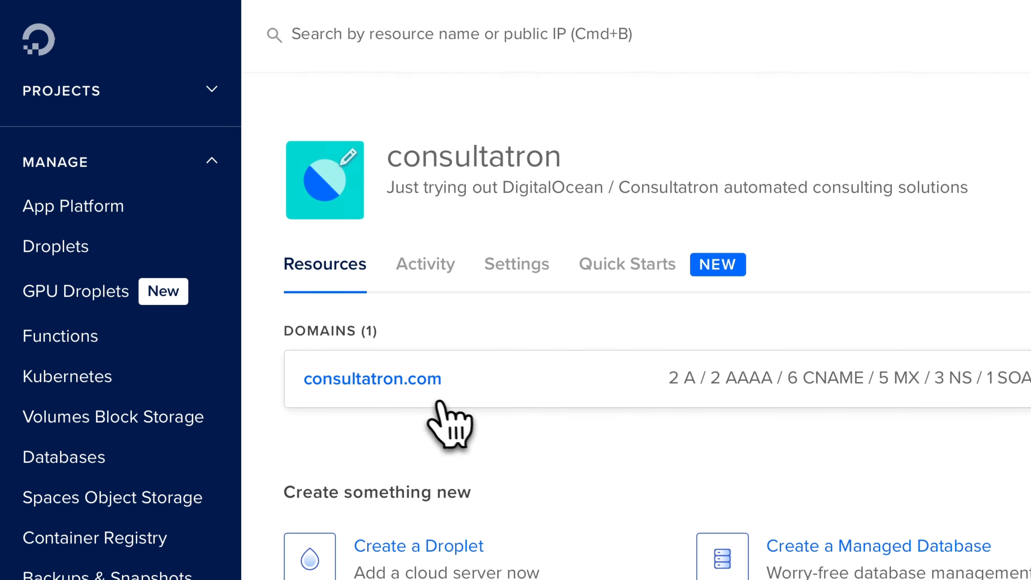
pyautogui.click(425, 380)
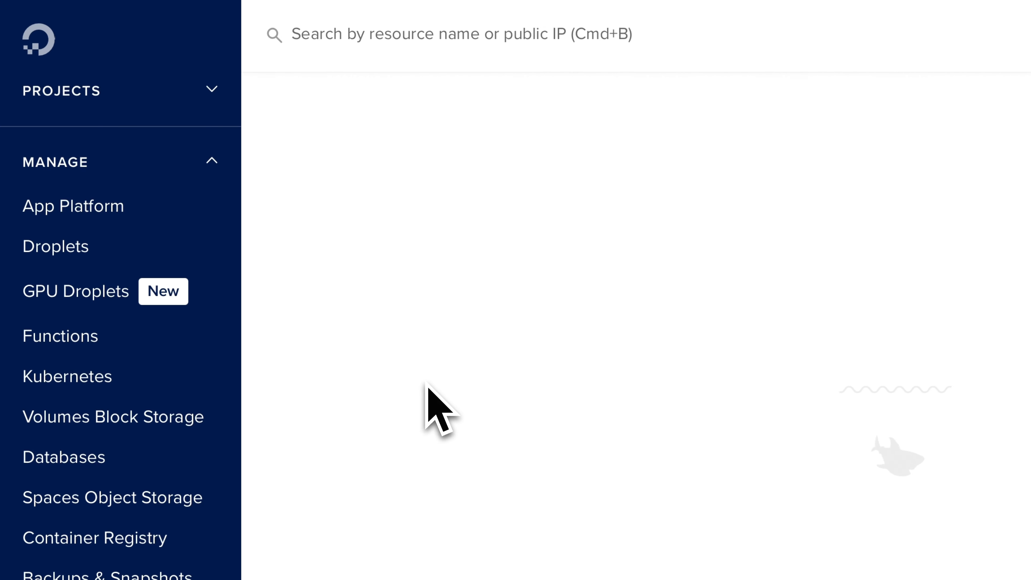
pyautogui.scroll(-2, 404, 409)
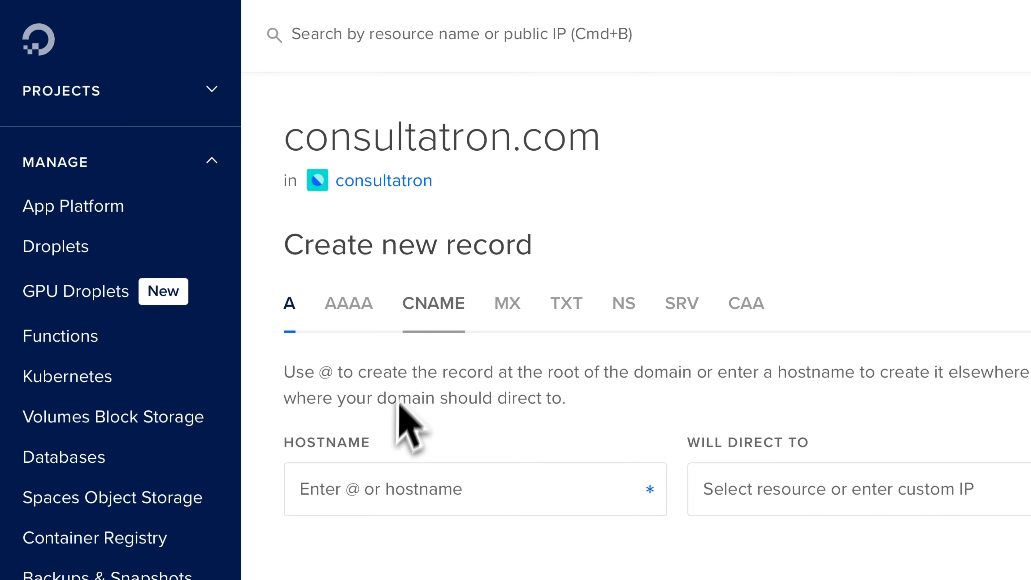
pyautogui.scroll(-1, 405, 340)
pyautogui.scroll(-2, 421, 310)
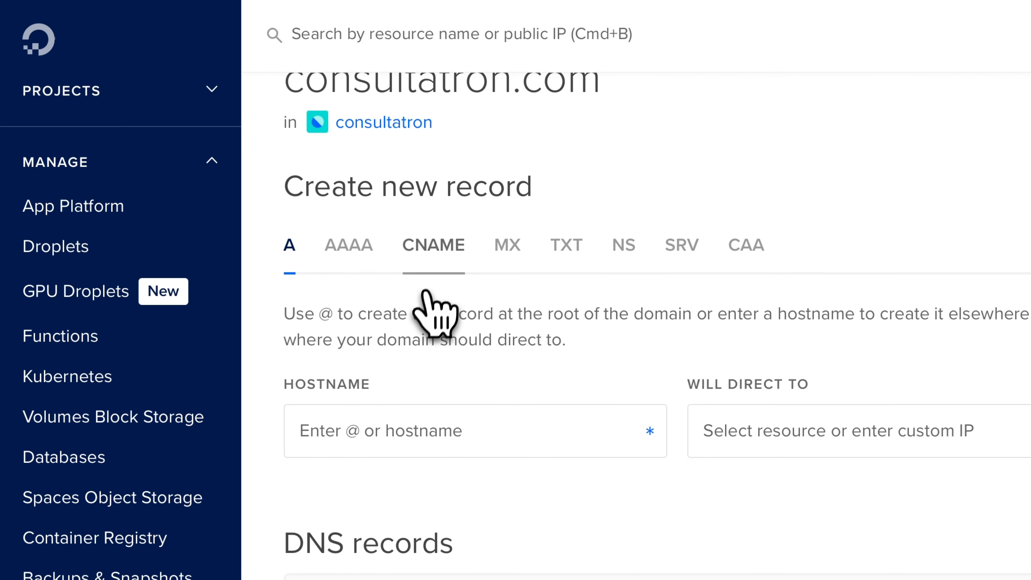
pyautogui.click(432, 260)
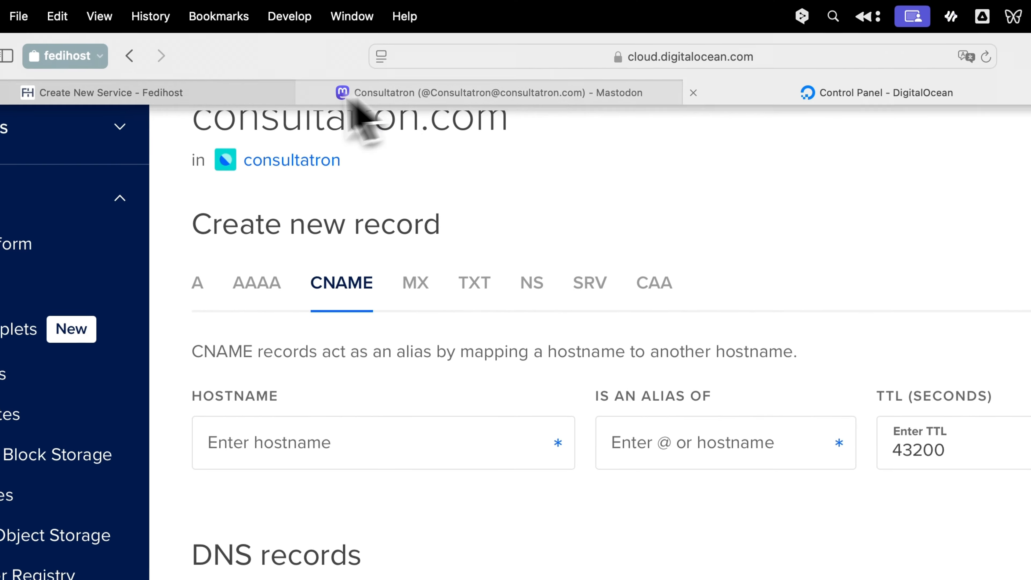
# Step: Create a CNAME record: hostname reallylongdomain, alias lb.fedihost.co, TTL 600
pyautogui.click(300, 15)
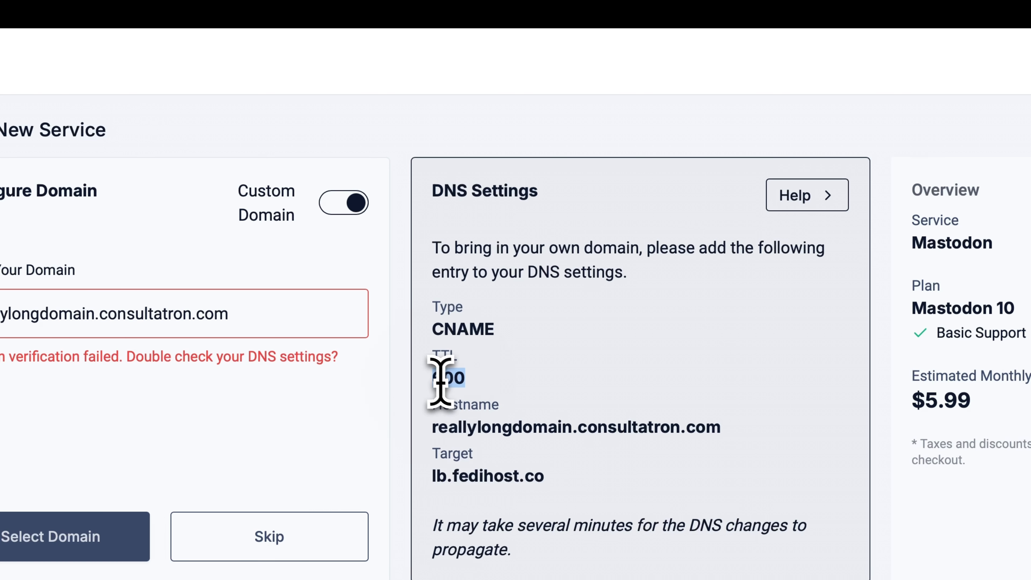
pyautogui.moveTo(722, 426); pyautogui.dragTo(425, 422)
pyautogui.hotkey('ctrl', 'c')
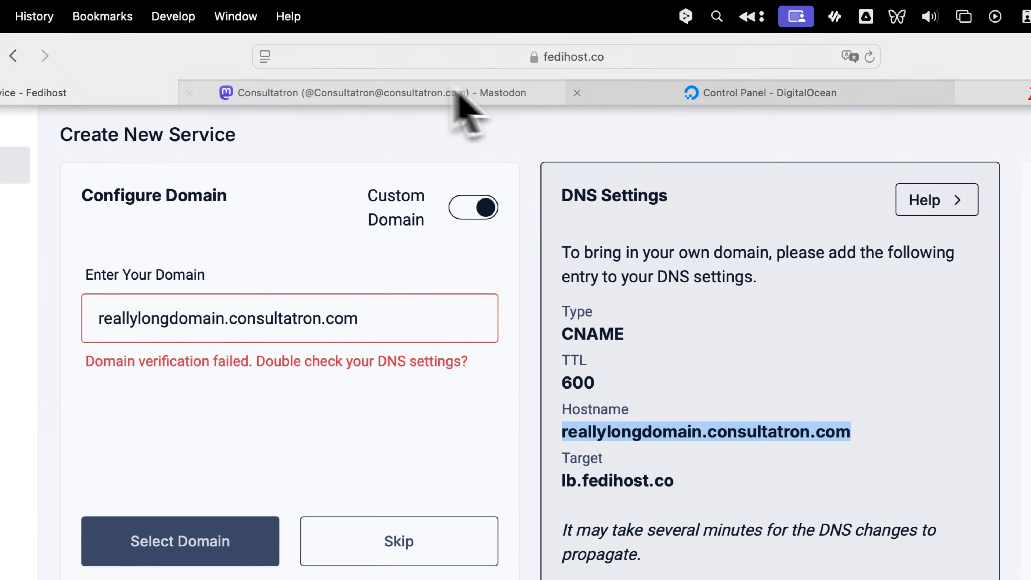
pyautogui.click(625, 93)
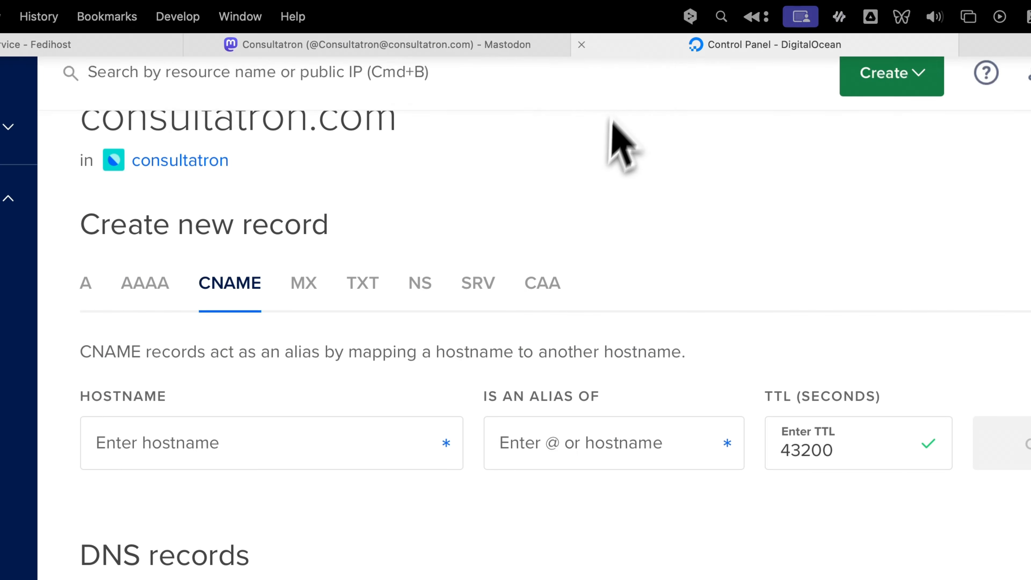
pyautogui.click(350, 292)
pyautogui.hotkey('ctrl', 'v')
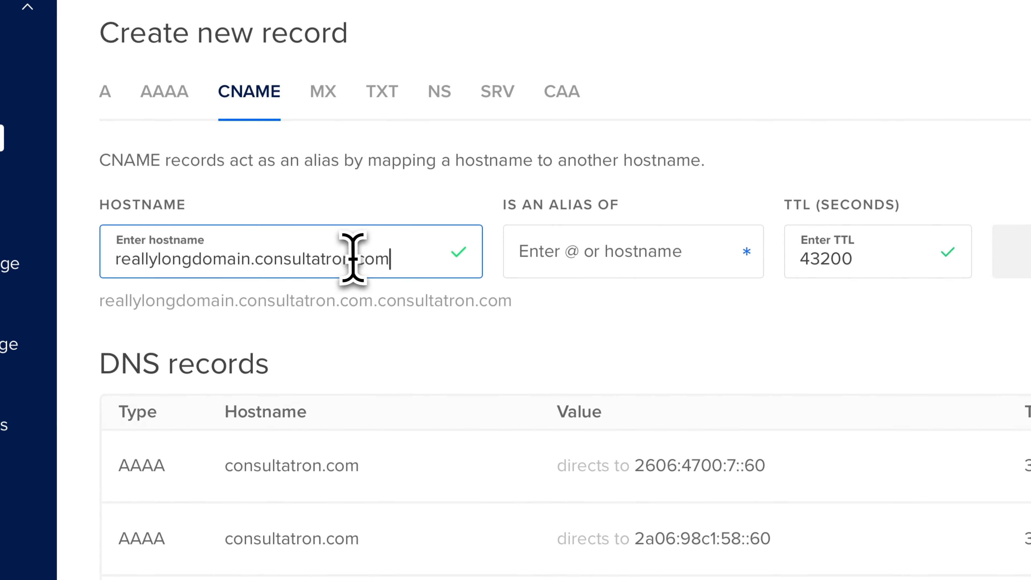
pyautogui.moveTo(252, 259); pyautogui.dragTo(426, 256)
pyautogui.press('BackSpace')
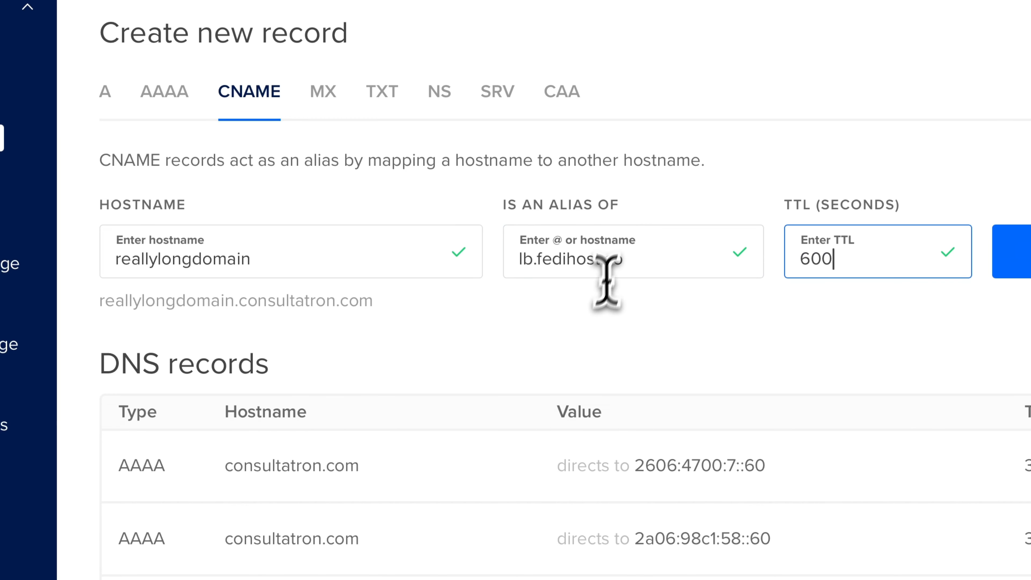
pyautogui.click(868, 389)
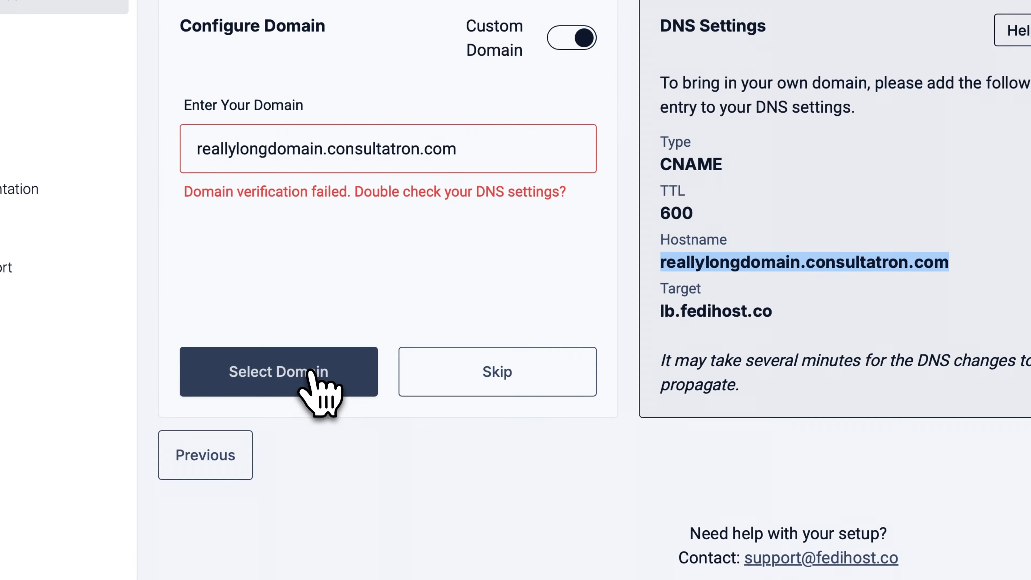
# Step: Verify reallylongdomain.consultatron.com as the custom domain and begin creating the Mastodon instance
pyautogui.click(313, 373)
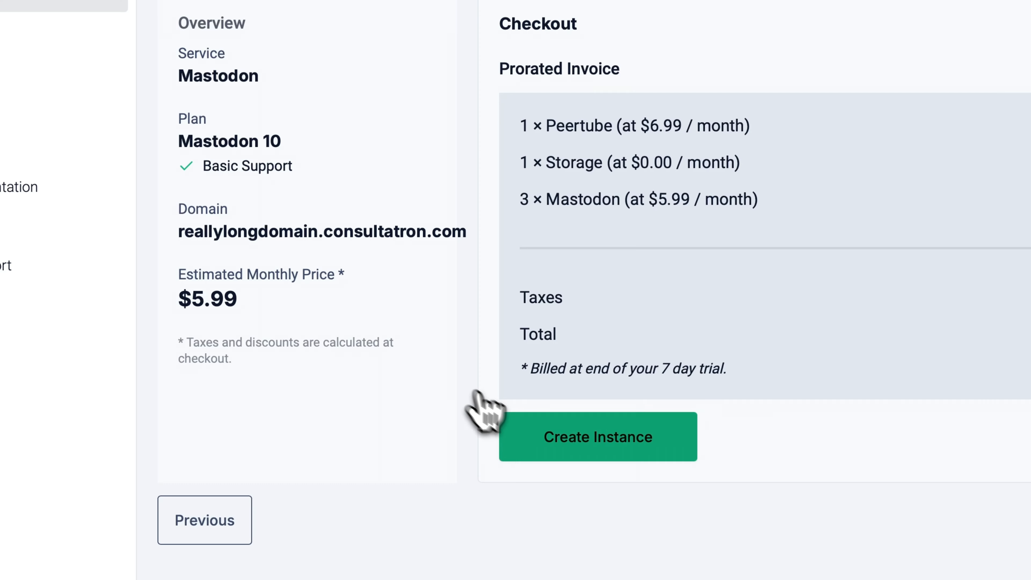
pyautogui.click(548, 432)
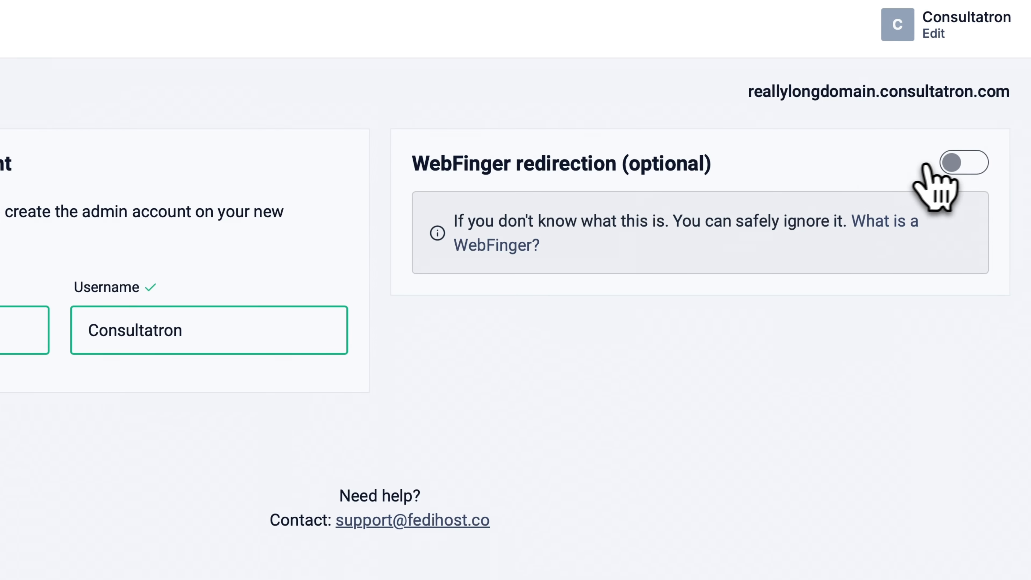
# Step: Enable WebFinger redirection to consultatron.com and create the reallylongdomain.consultatron.com instance
pyautogui.click(949, 164)
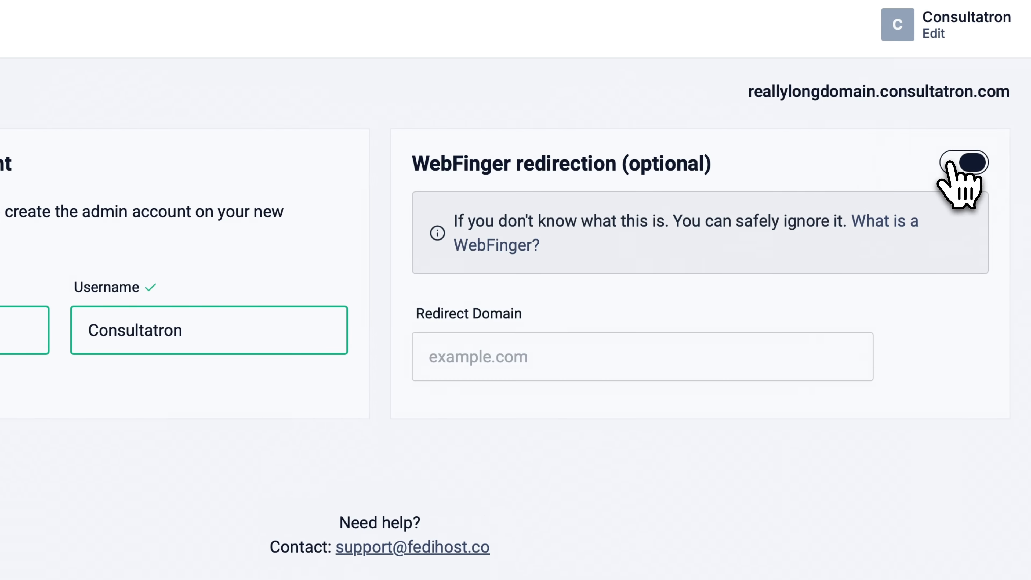
pyautogui.click(476, 357)
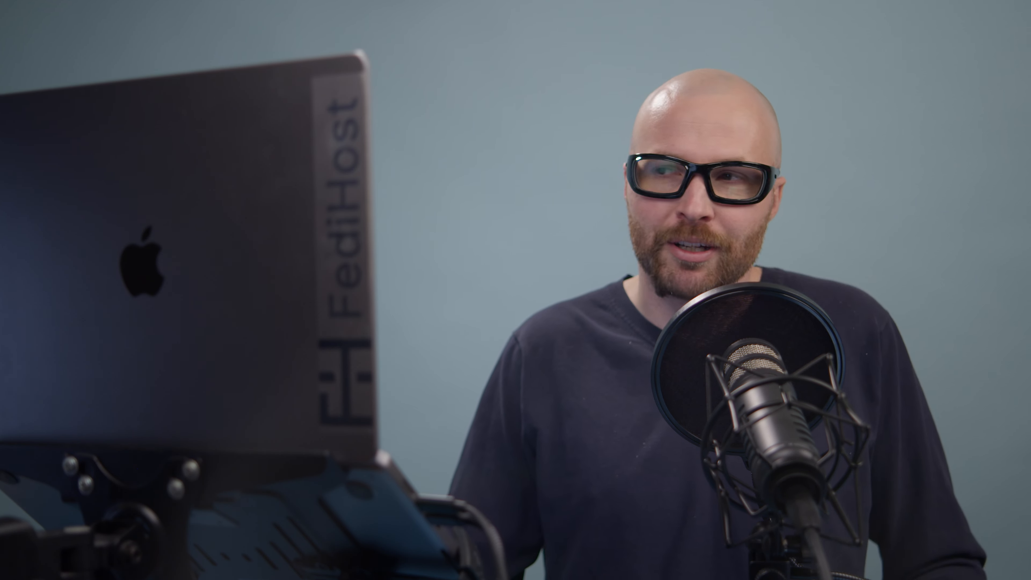
pyautogui.doubleClick(717, 279)
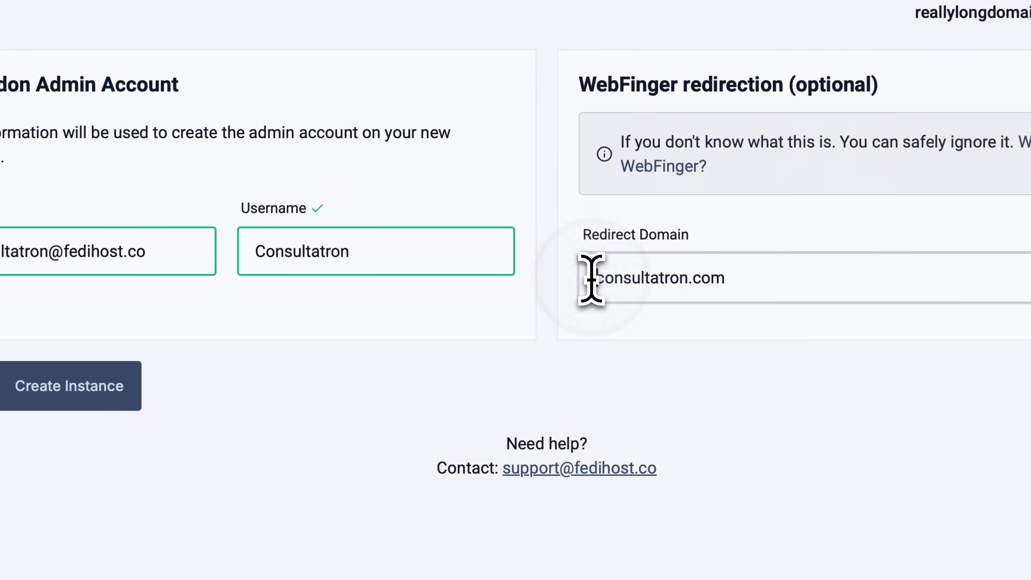
pyautogui.click(73, 383)
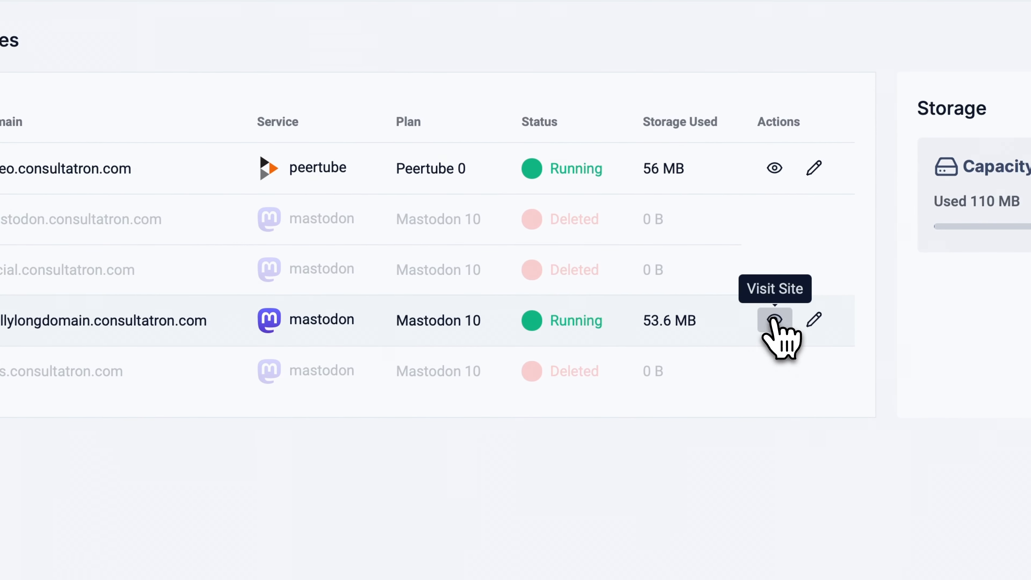
# Step: Visit the reallylongdomain.consultatron.com Mastodon site from the Services list
pyautogui.click(774, 321)
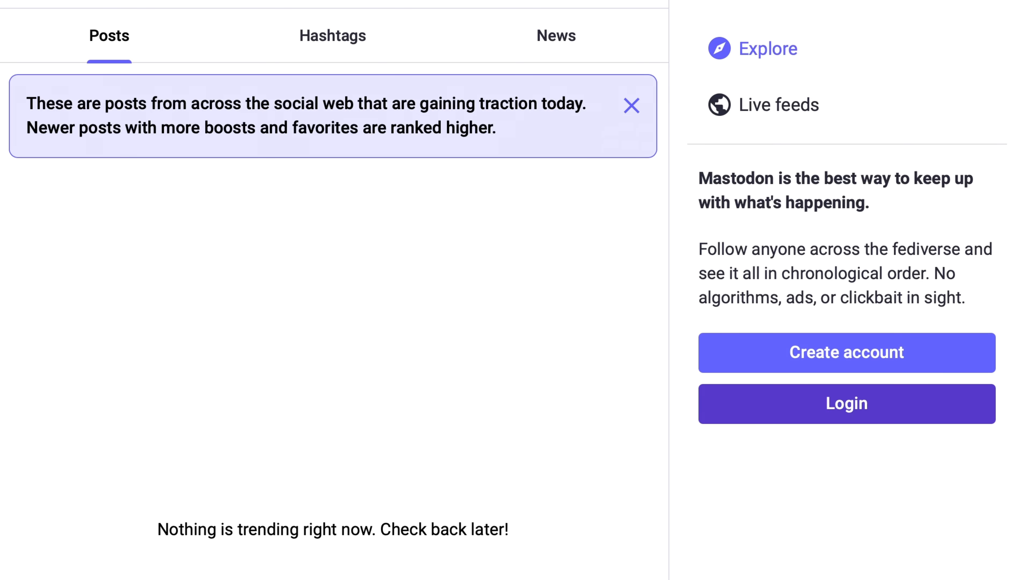
# Step: Open the Mastodon login form and paste the admin e-mail from Fedihost's service details
pyautogui.click(847, 403)
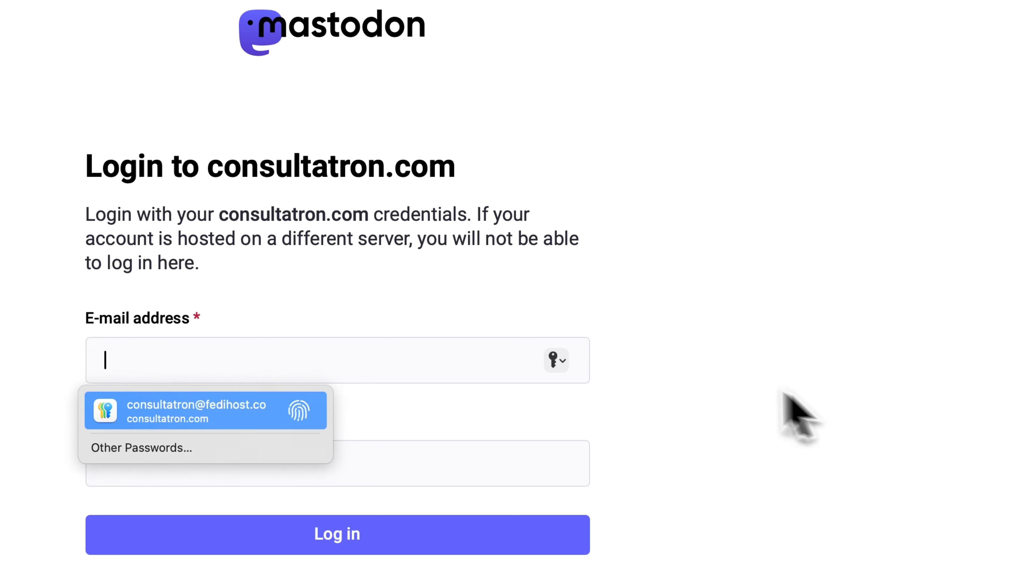
pyautogui.click(163, 92)
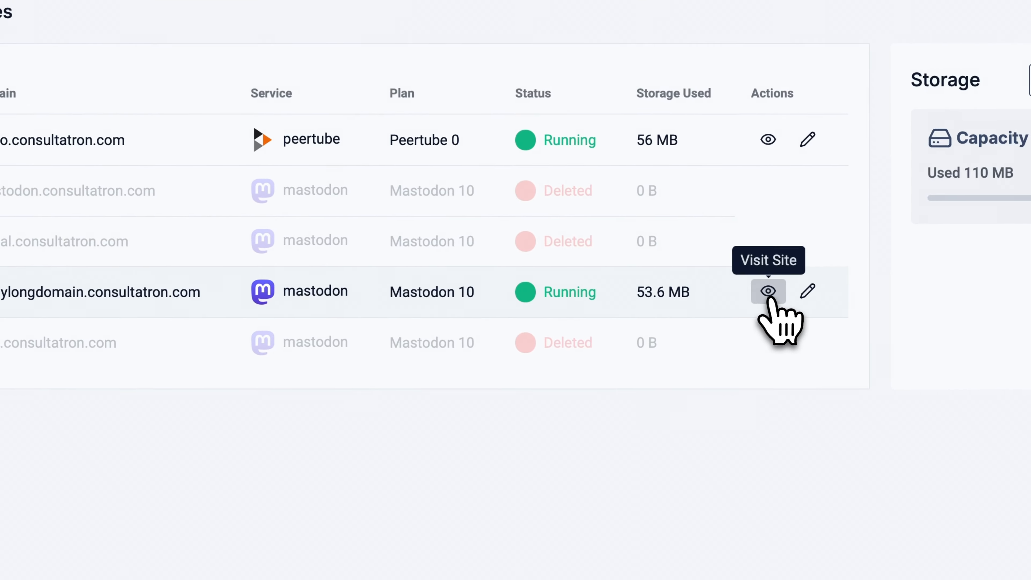
pyautogui.click(807, 293)
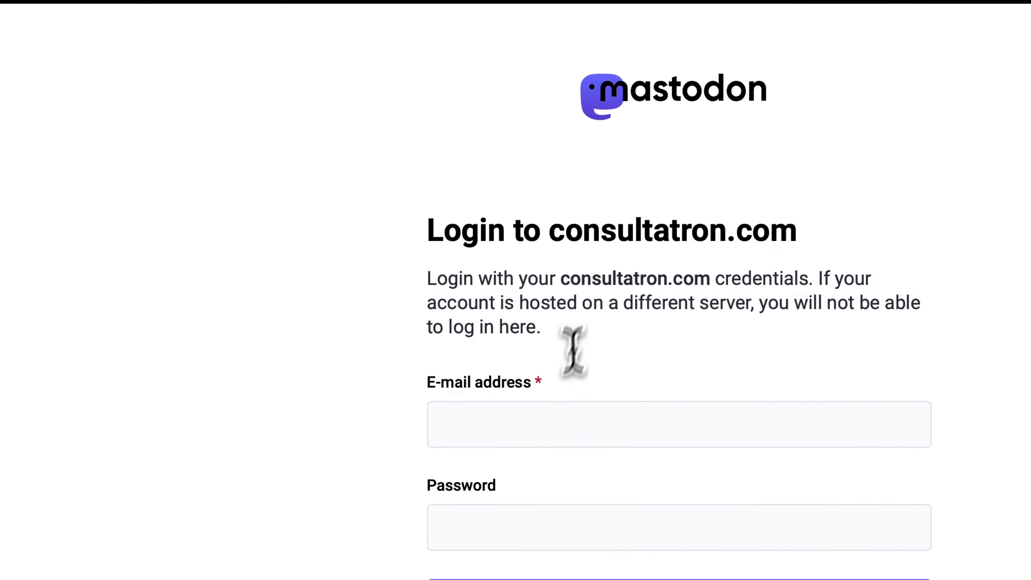
pyautogui.click(567, 421)
pyautogui.press('super+v')
# Step: Paste the admin password from Fedihost, log in, and decline saving the password
pyautogui.click(252, 173)
pyautogui.click(151, 92)
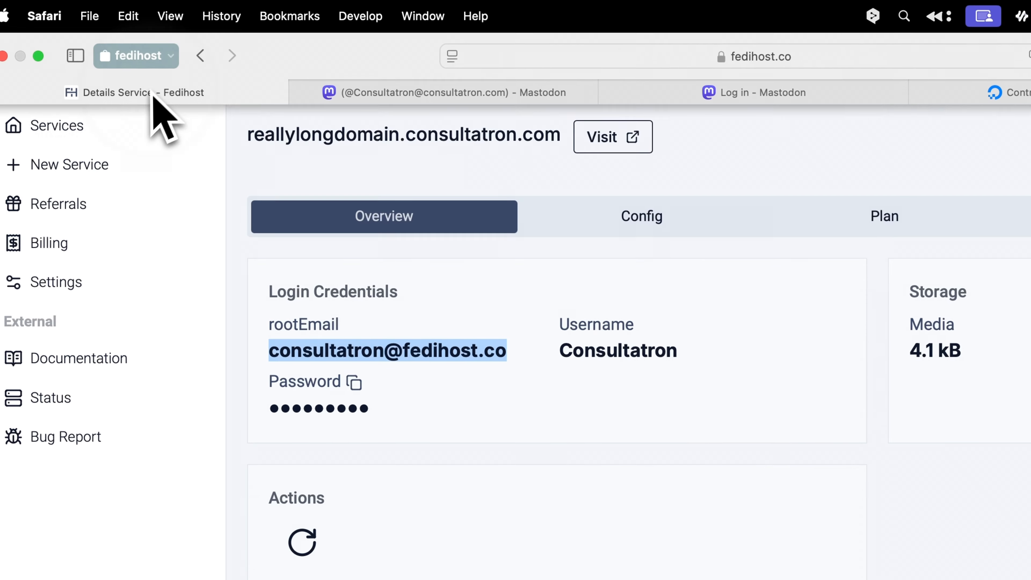
pyautogui.click(354, 383)
pyautogui.click(666, 93)
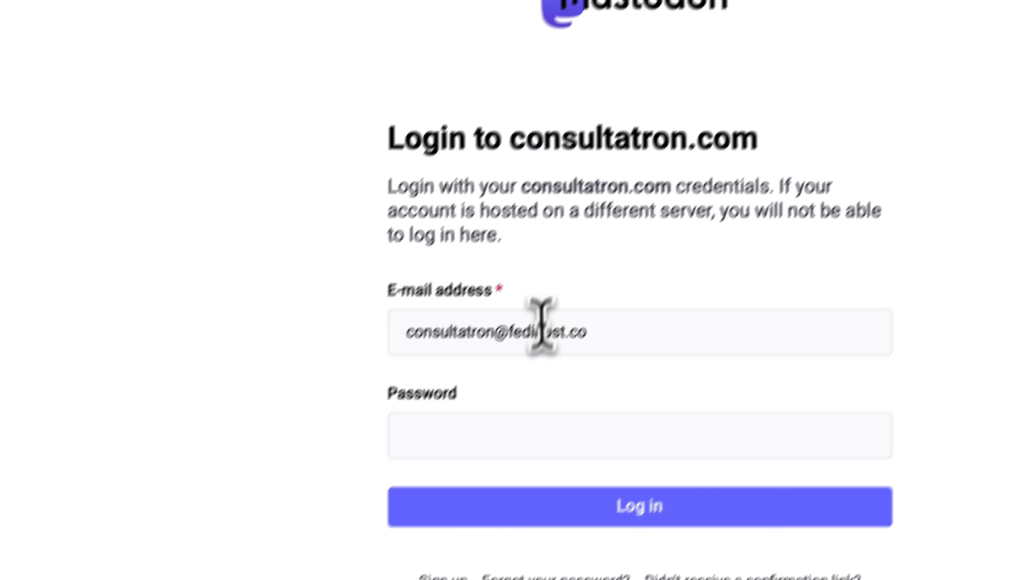
pyautogui.click(505, 433)
pyautogui.press('super+v')
pyautogui.click(581, 500)
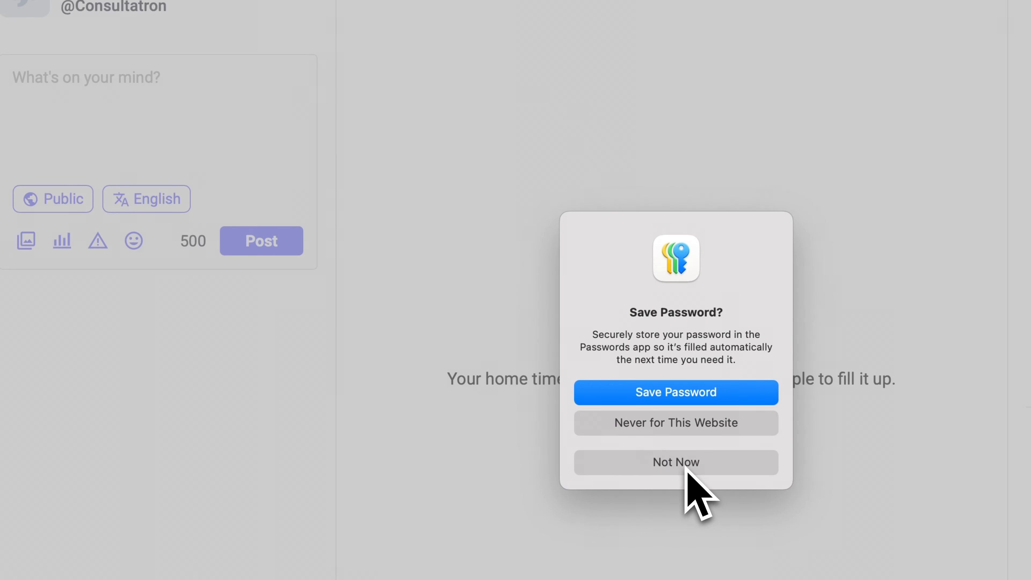
pyautogui.click(686, 463)
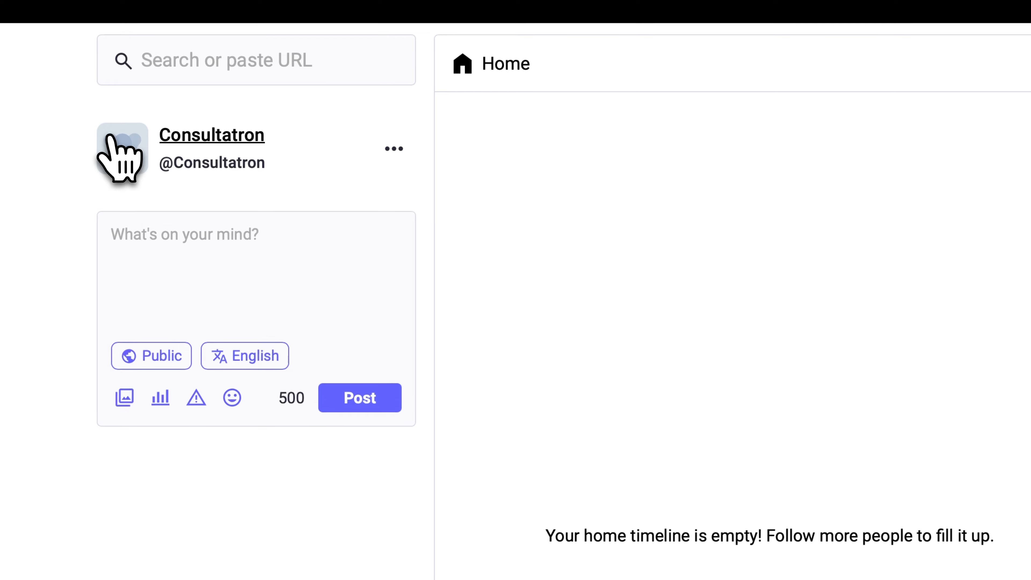
pyautogui.click(102, 125)
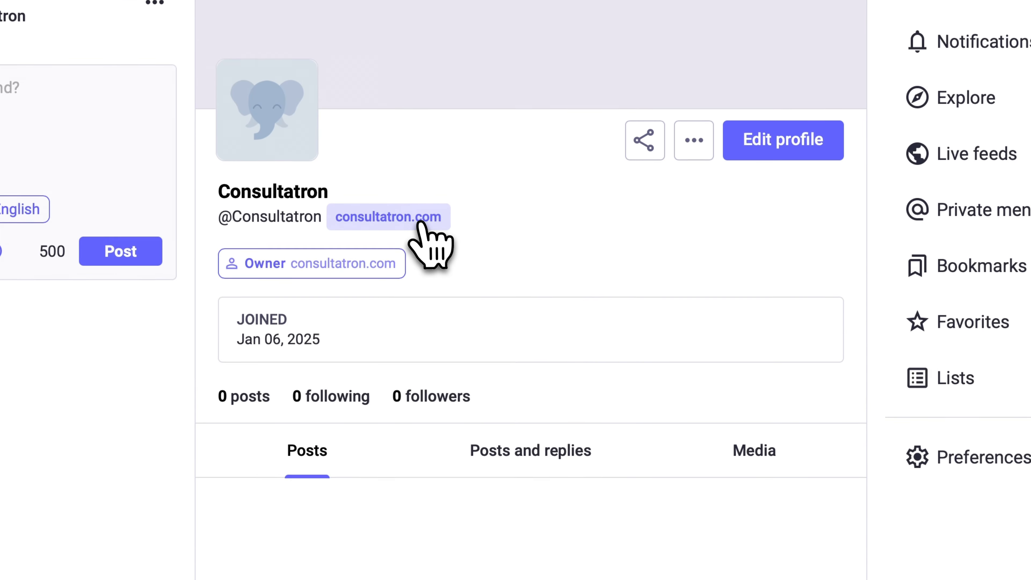
pyautogui.click(413, 377)
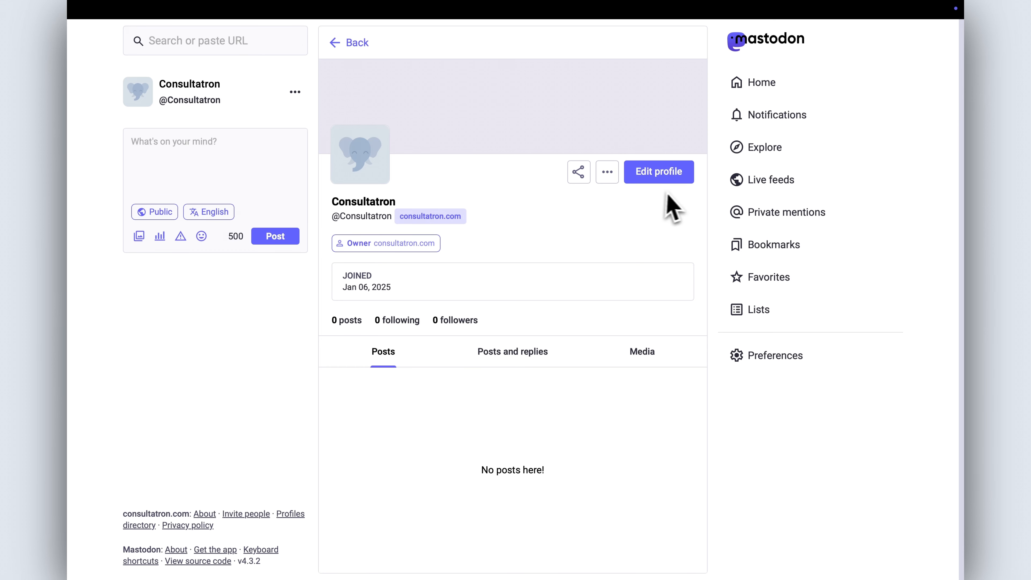
pyautogui.moveTo(763, 42)
pyautogui.click(816, 55)
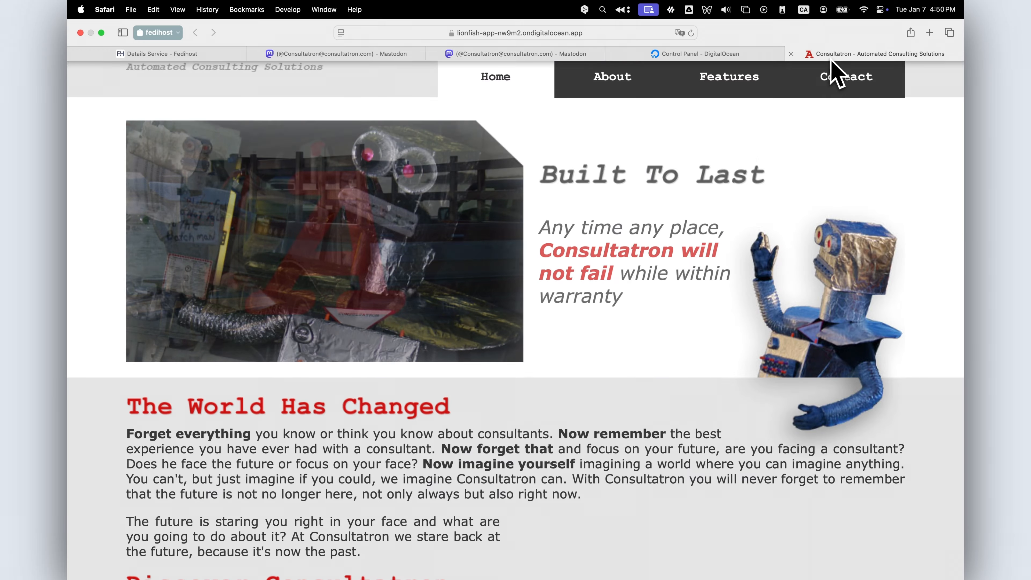
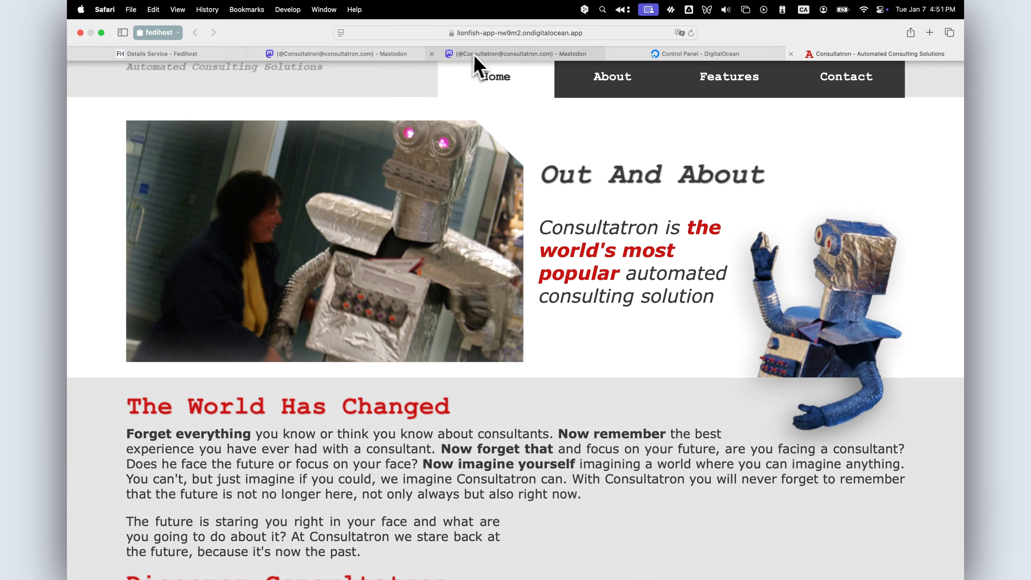
# Step: Leave the Mastodon profile tab and open the consultatron app's Settings in DigitalOcean App Platform
pyautogui.click(473, 53)
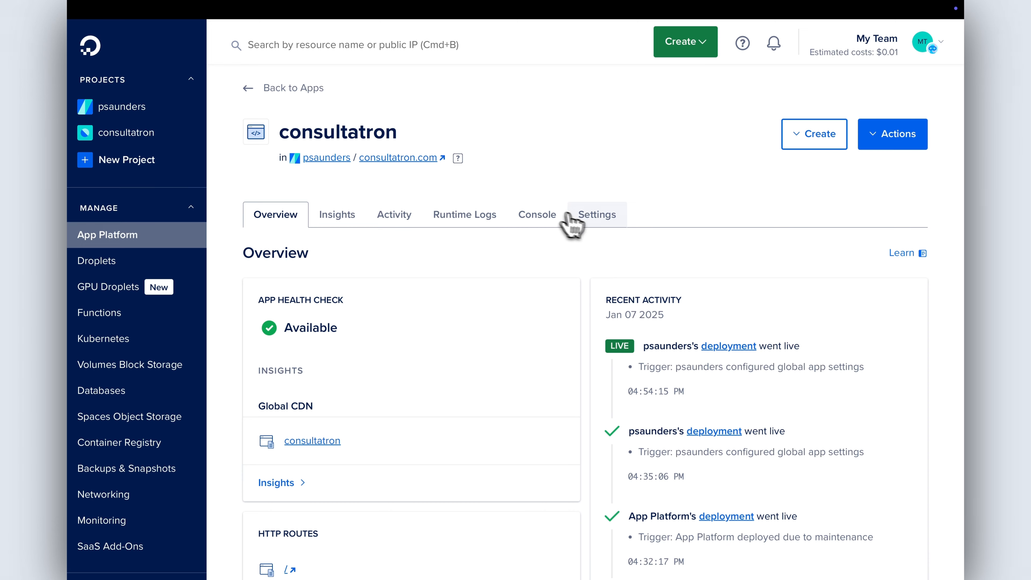
pyautogui.click(597, 215)
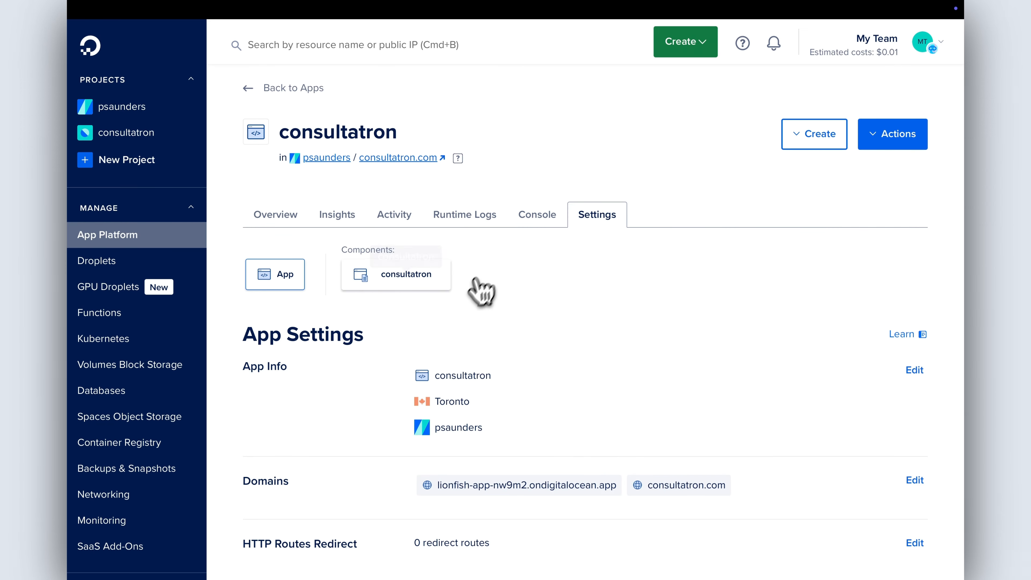
# Step: Edit the app's HTTP Routes Redirect, add a new redirect route, and begin entering the /.well-known/webfinger route path
pyautogui.scroll(-5, 481, 293)
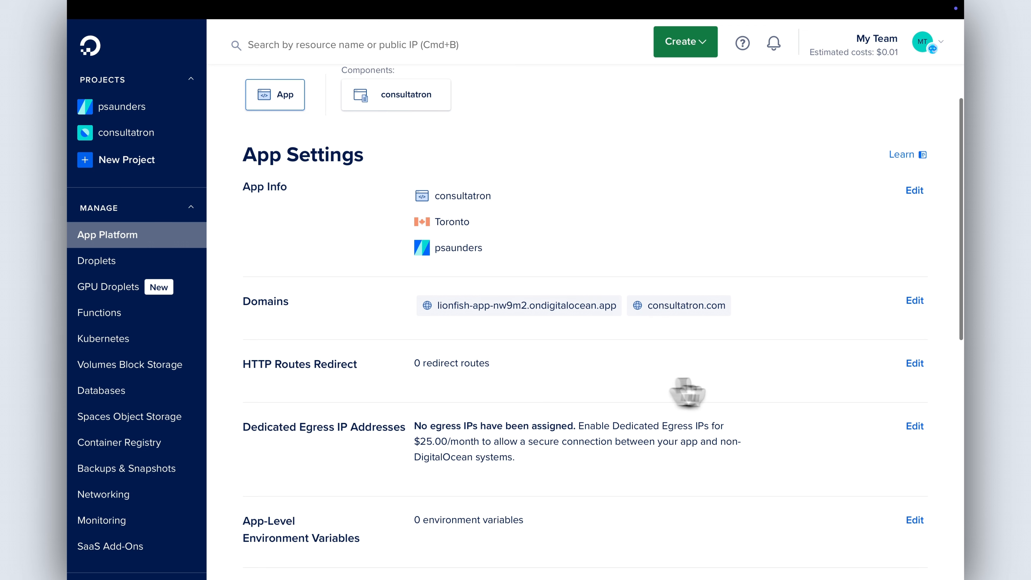
pyautogui.click(894, 368)
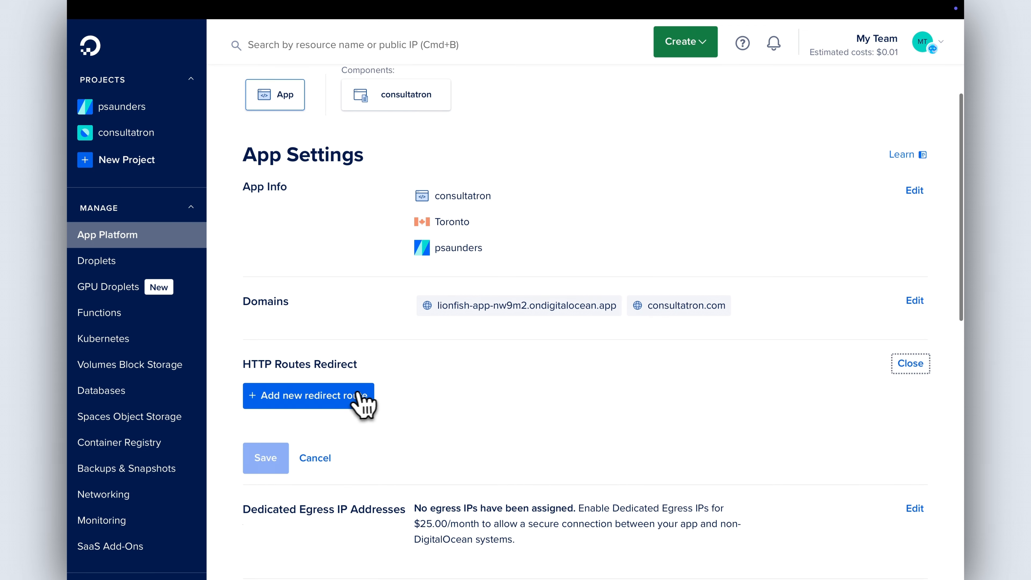
pyautogui.click(345, 395)
pyautogui.scroll(-2, 344, 396)
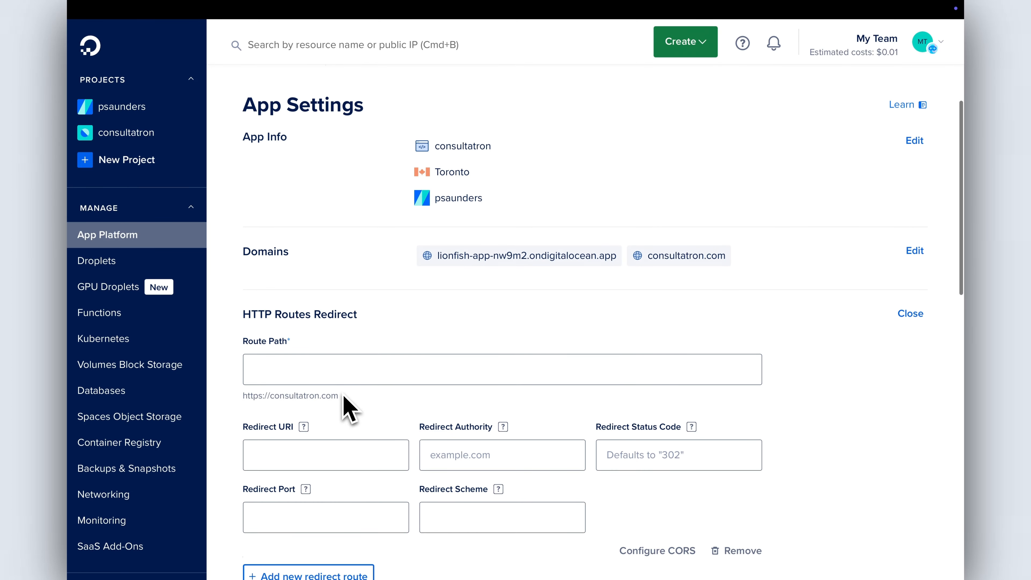
pyautogui.click(348, 383)
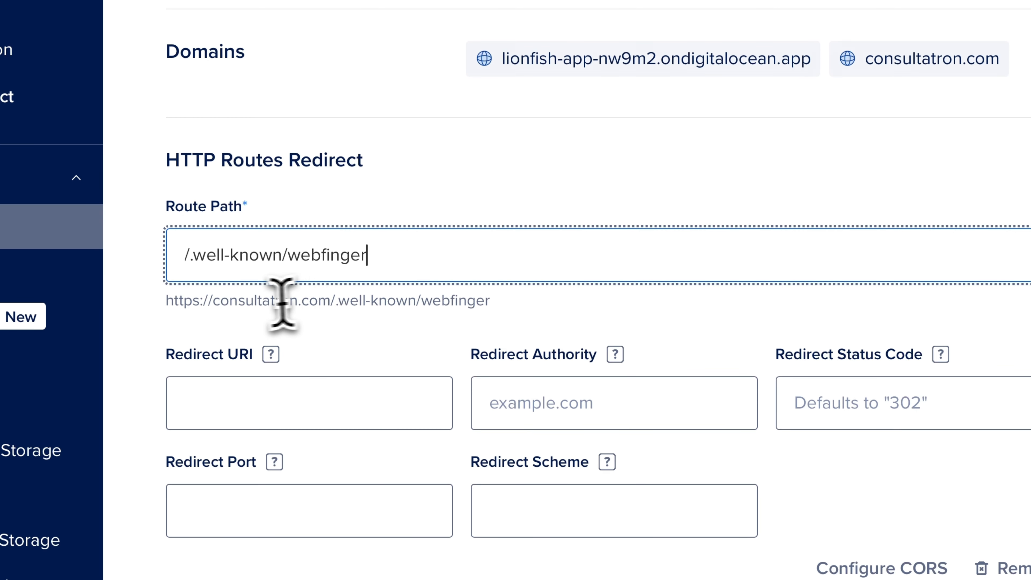
# Step: Paste reallylongdomain.consultatron.com as the redirect authority and enter status code 301
pyautogui.moveTo(212, 301); pyautogui.dragTo(472, 293)
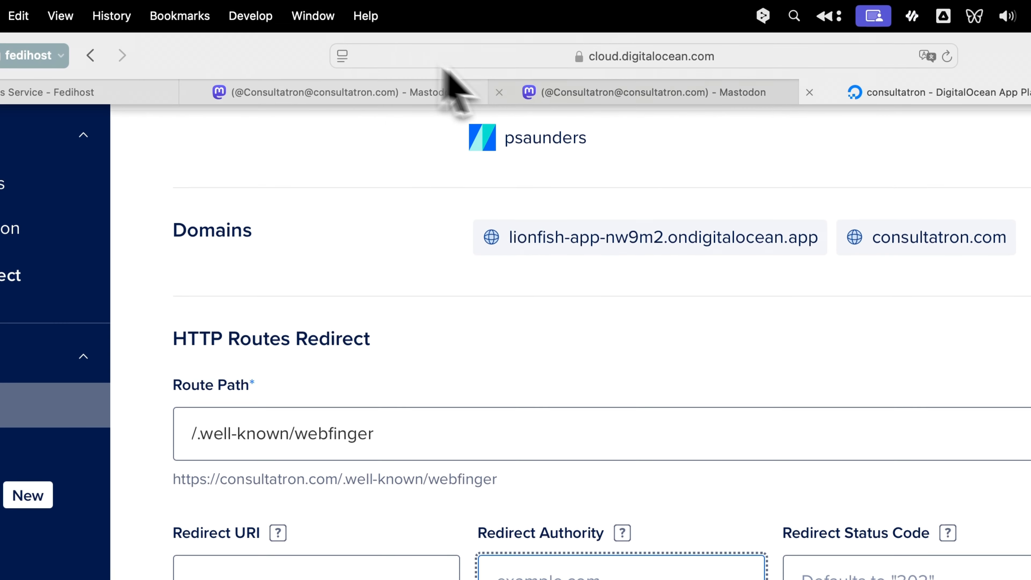
pyautogui.click(521, 51)
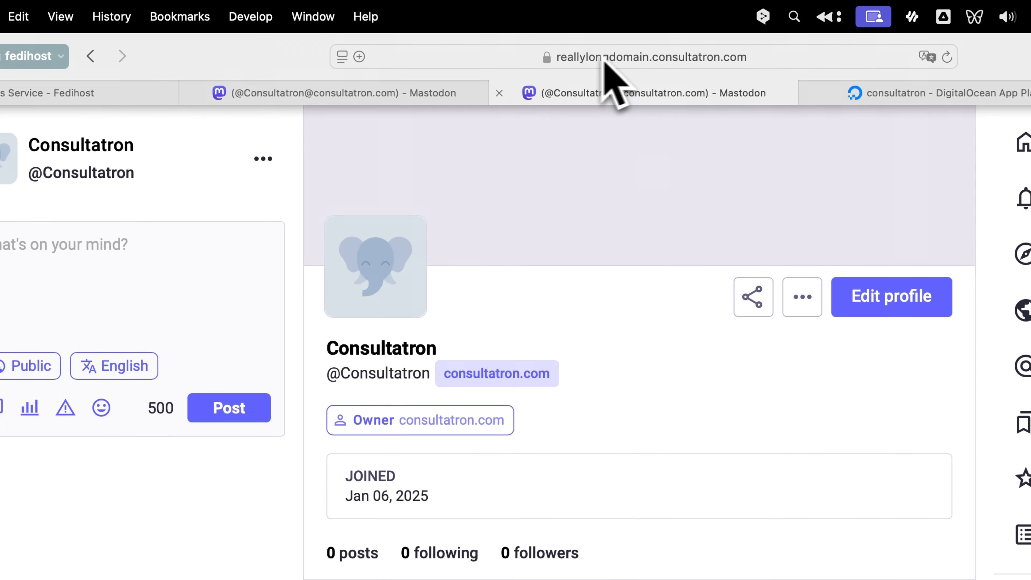
pyautogui.click(699, 60)
pyautogui.click(588, 57)
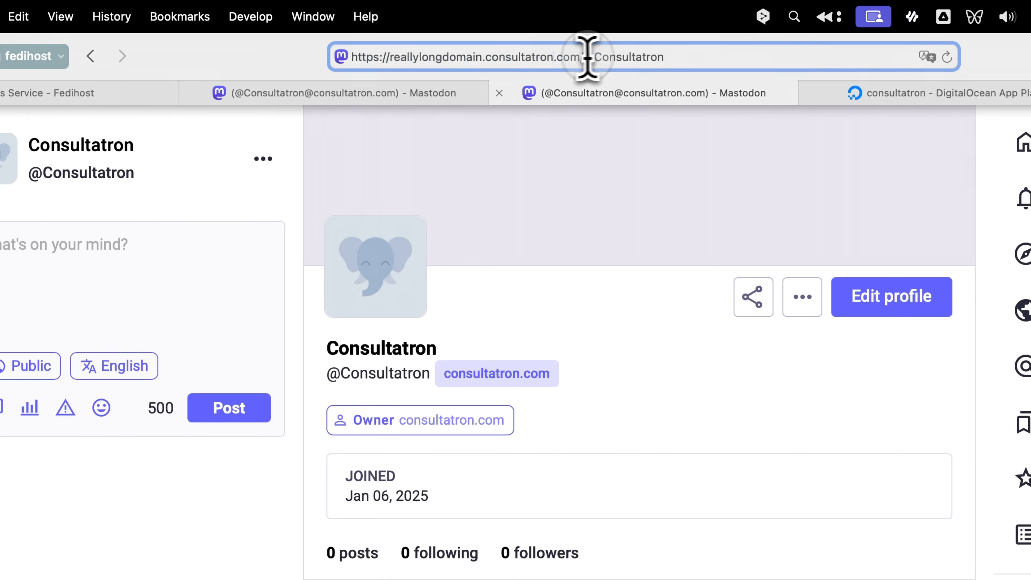
pyautogui.moveTo(578, 57); pyautogui.dragTo(405, 56)
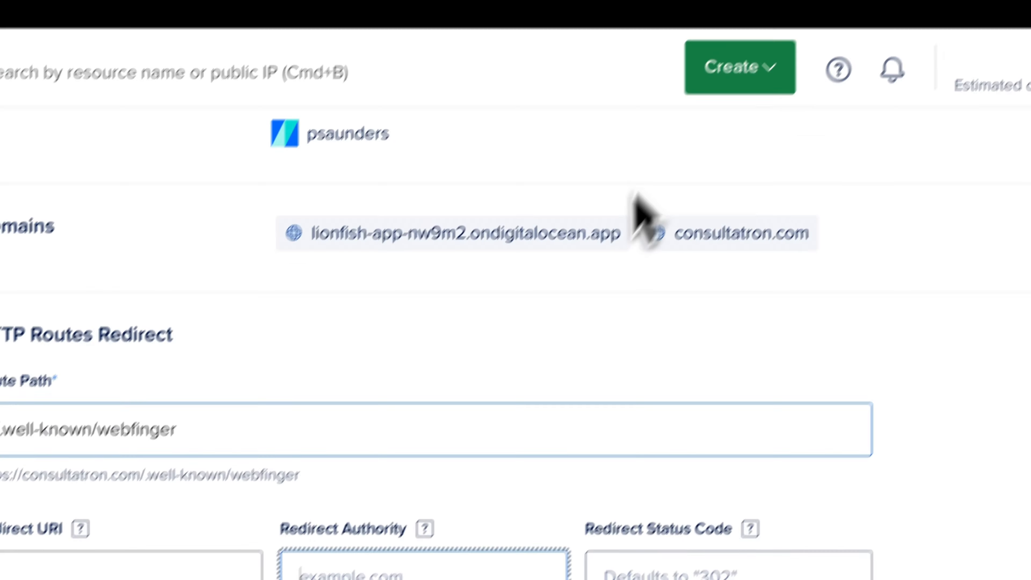
pyautogui.write('reallylongdomain.consultatron.com')
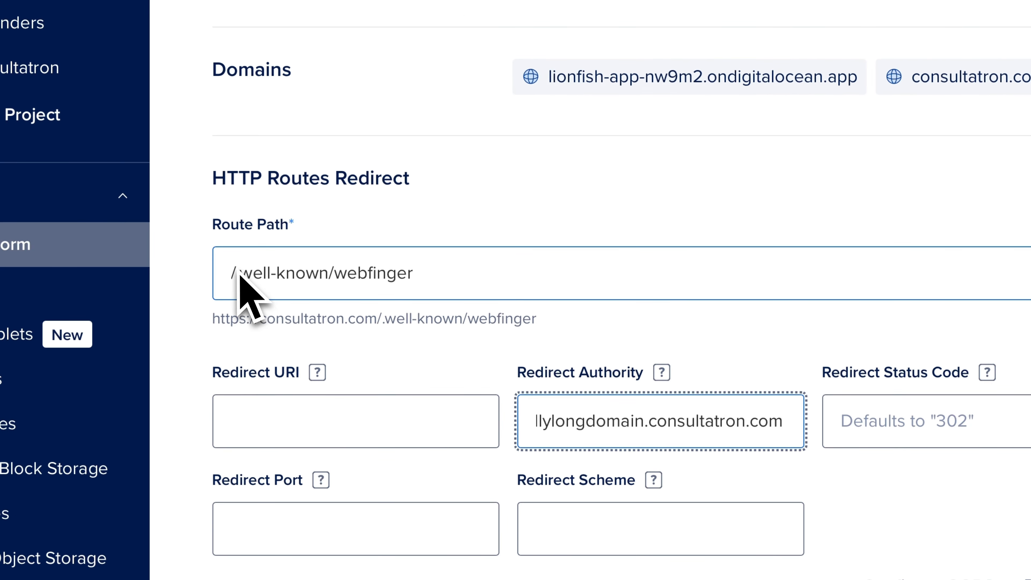
pyautogui.click(923, 418)
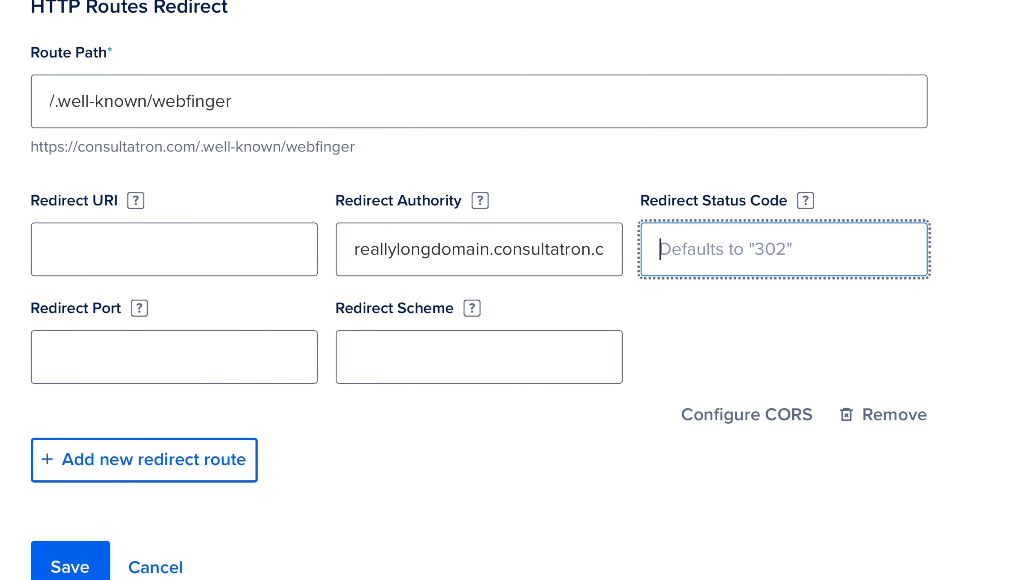
pyautogui.write('301')
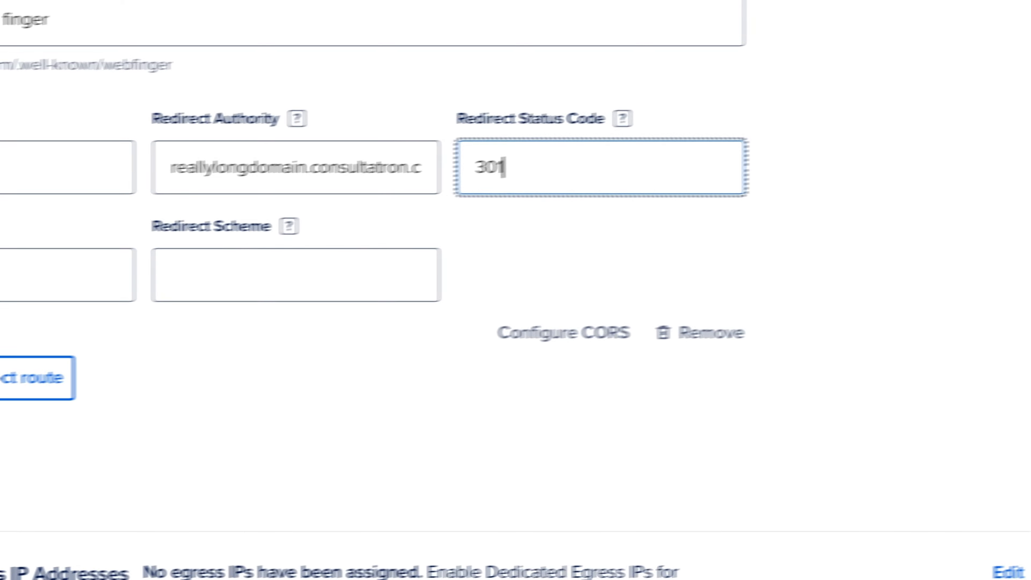
# Step: Save the new 301 webfinger redirect route, triggering an app redeploy
pyautogui.click(309, 487)
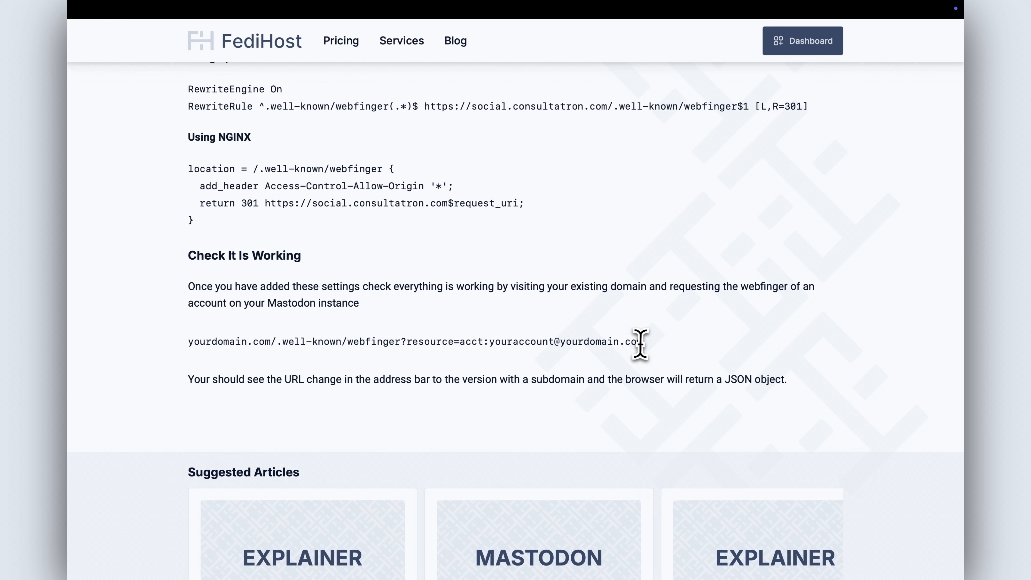
# Step: Scroll to the Fedihost guide's 'Check It Is Working' section and copy the example URL's webfinger path
pyautogui.moveTo(642, 341); pyautogui.dragTo(428, 339)
pyautogui.moveTo(276, 346); pyautogui.dragTo(244, 346)
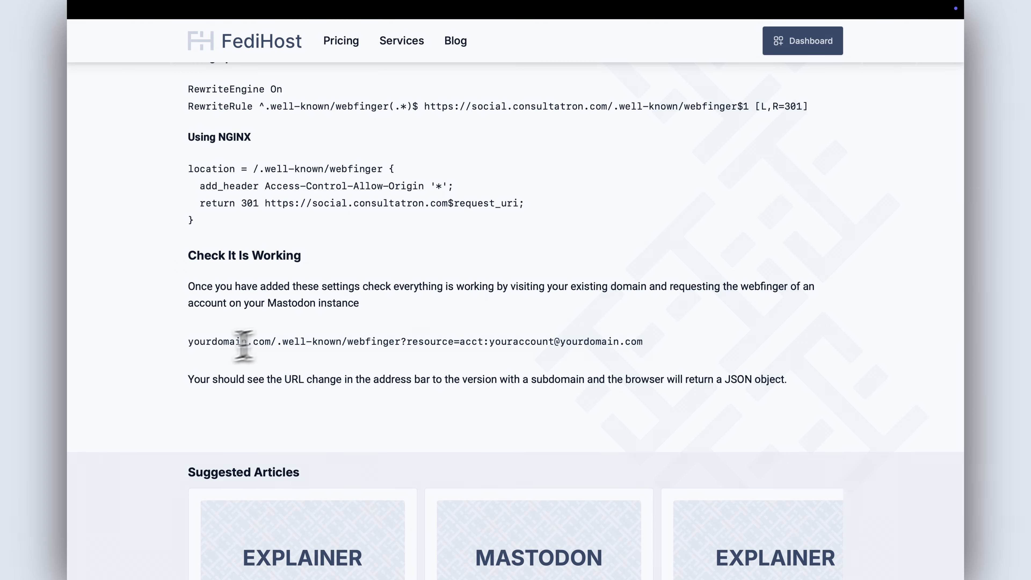
pyautogui.scroll(15, 184, 315)
pyautogui.scroll(-10, 214, 234)
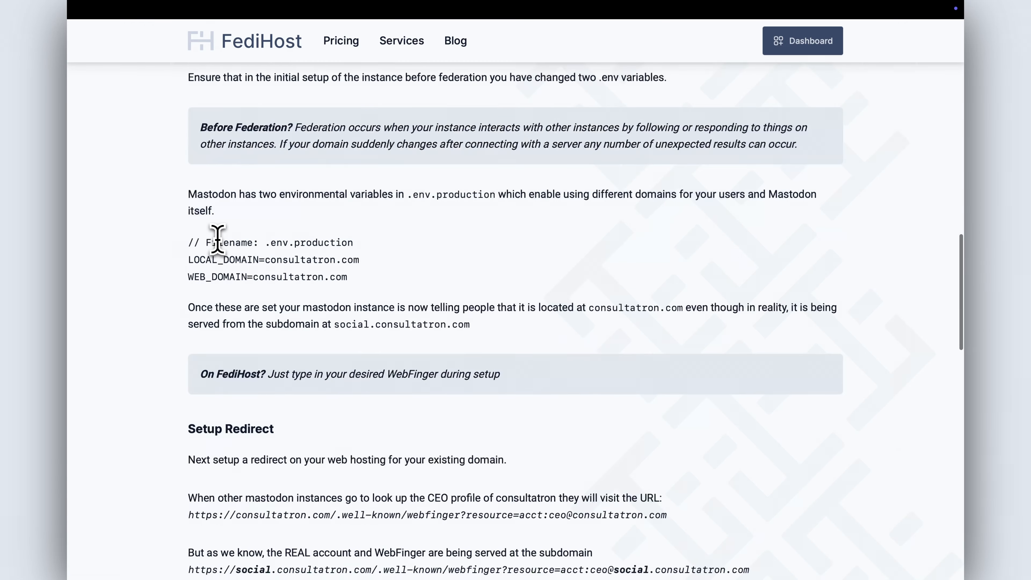
pyautogui.scroll(-5, 218, 239)
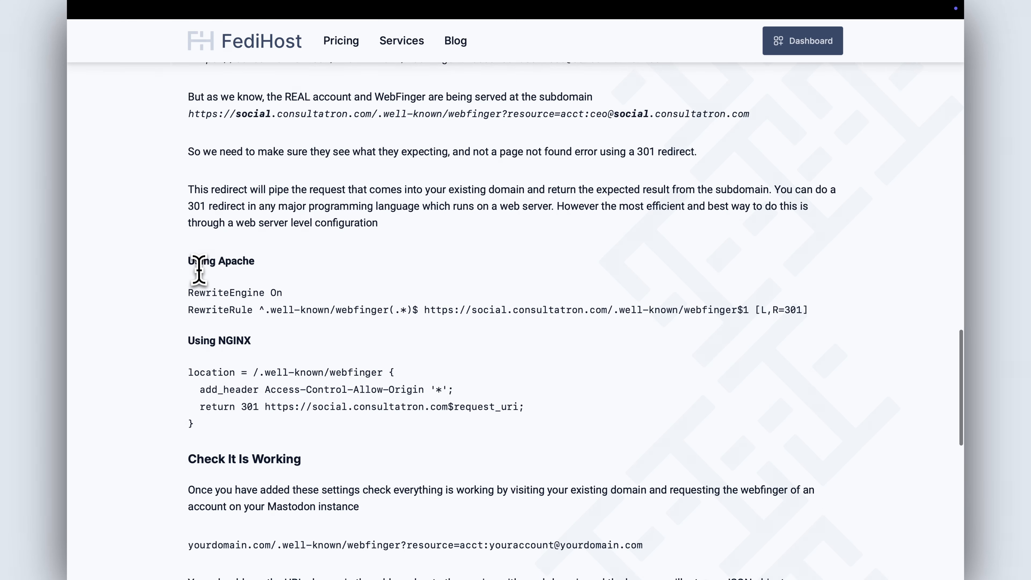
pyautogui.scroll(-1, 198, 269)
pyautogui.scroll(-6, 205, 264)
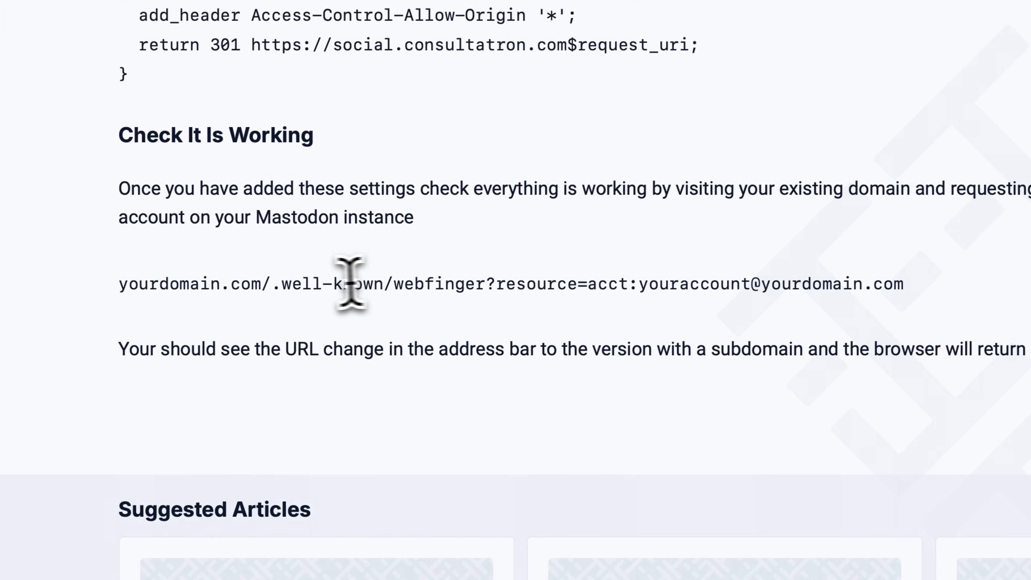
pyautogui.moveTo(266, 284); pyautogui.dragTo(895, 285)
pyautogui.rightClick(868, 291)
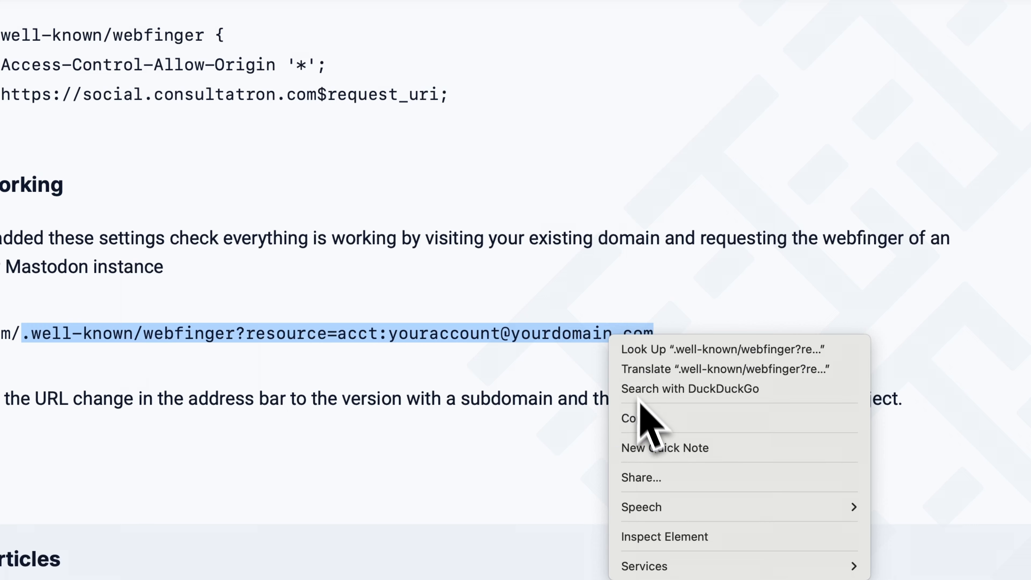
pyautogui.click(655, 420)
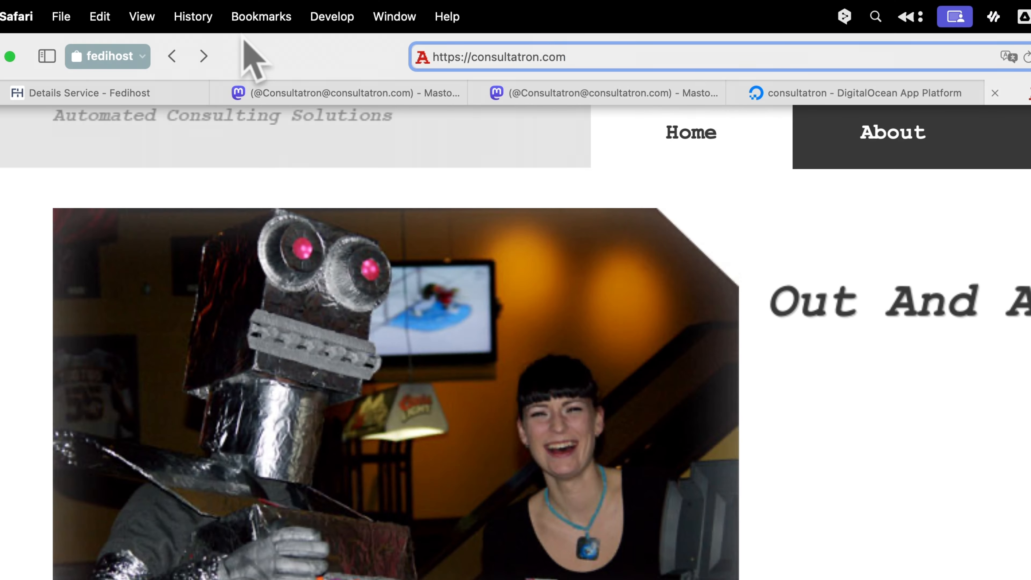
pyautogui.write('/')
pyautogui.press('super+v')
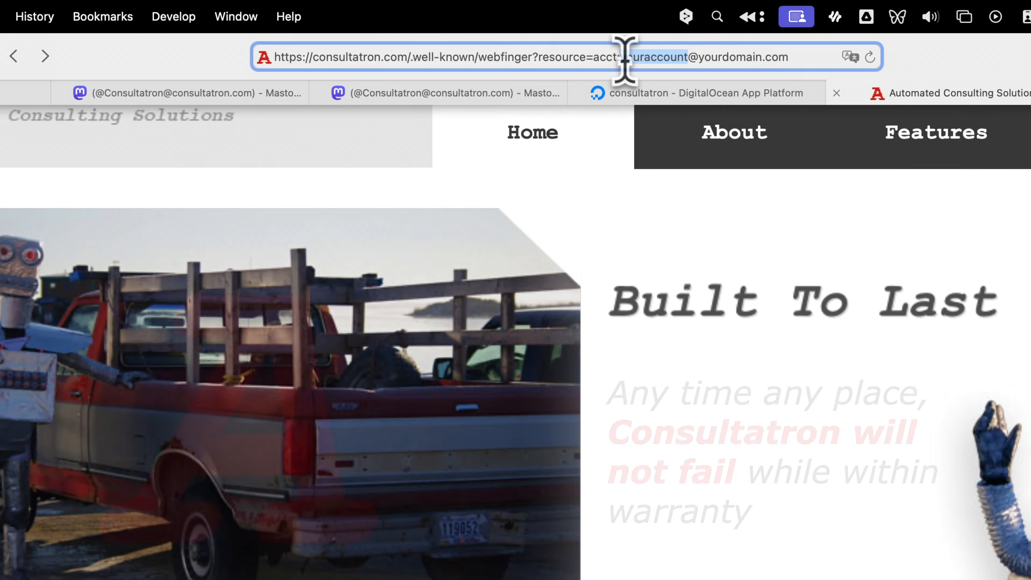
pyautogui.doubleClick(625, 55)
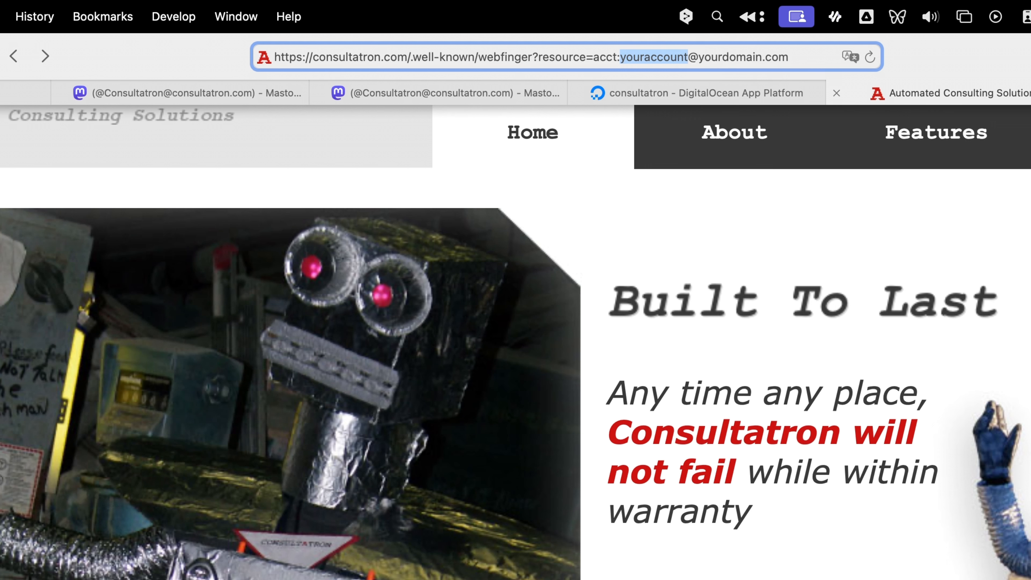
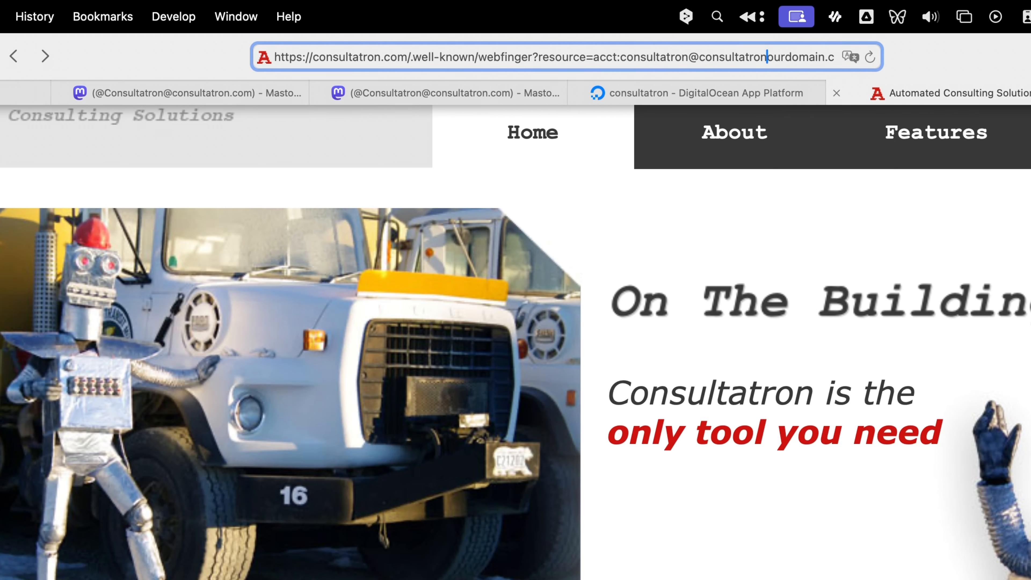
pyautogui.press('Delete')
pyautogui.press('Delete')
pyautogui.press('Delete')
pyautogui.press('Delete')
pyautogui.press('Delete')
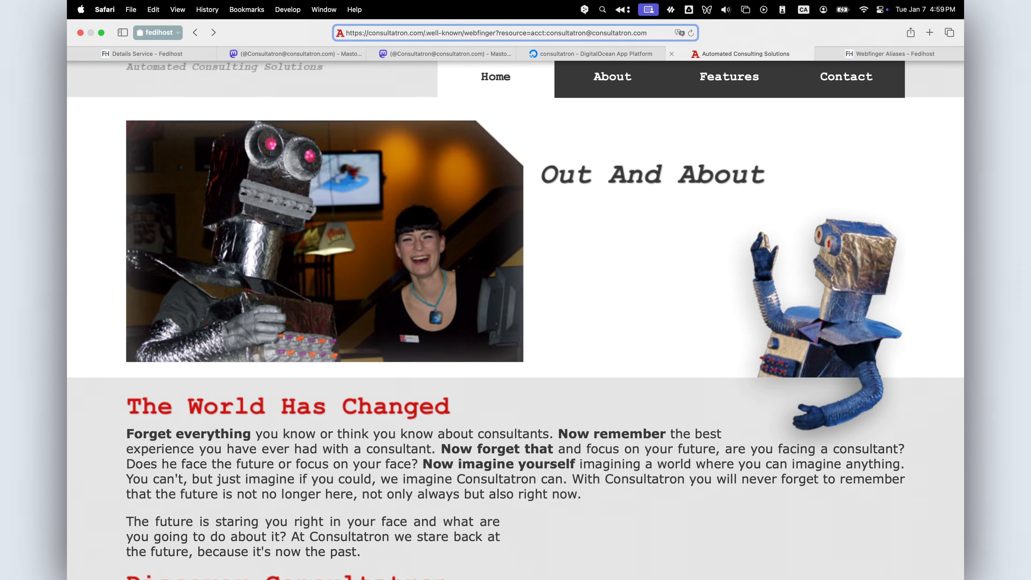
pyautogui.press('Return')
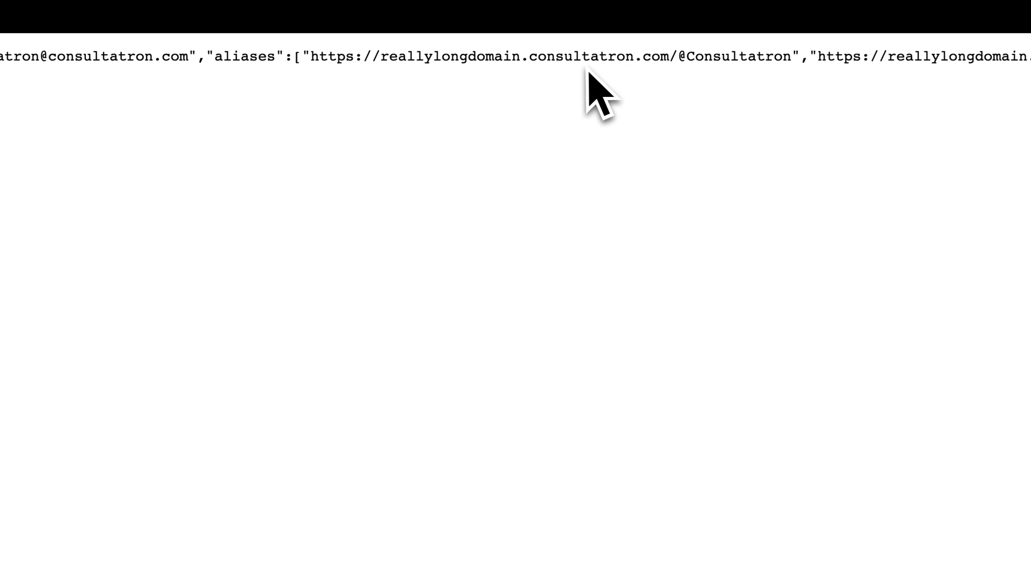
# Step: Scroll sideways through the returned WebFinger JSON to inspect it
pyautogui.hscroll(10, 588, 69)
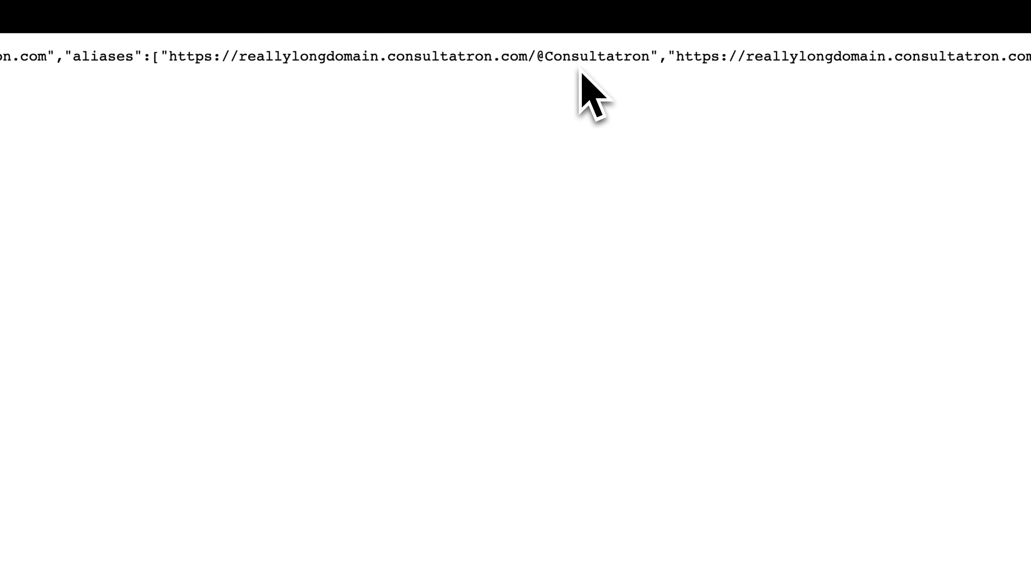
pyautogui.hscroll(15, 577, 69)
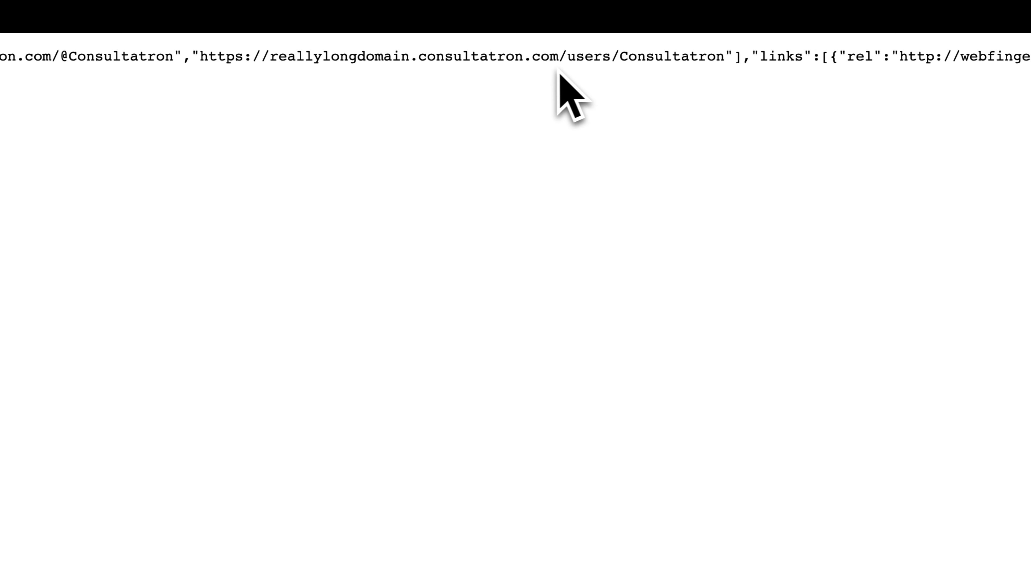
pyautogui.hscroll(19, 519, 75)
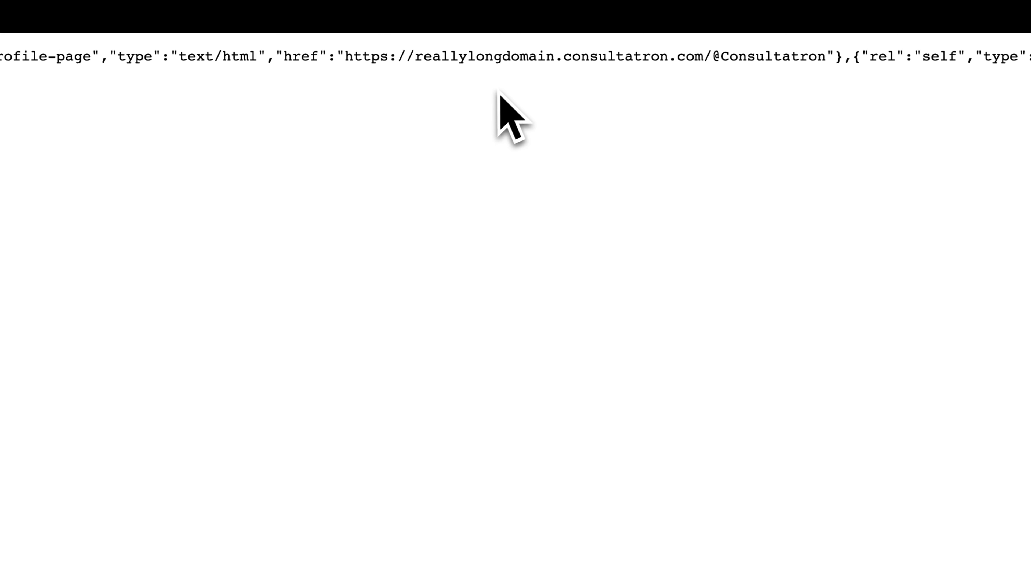
pyautogui.moveTo(237, 12)
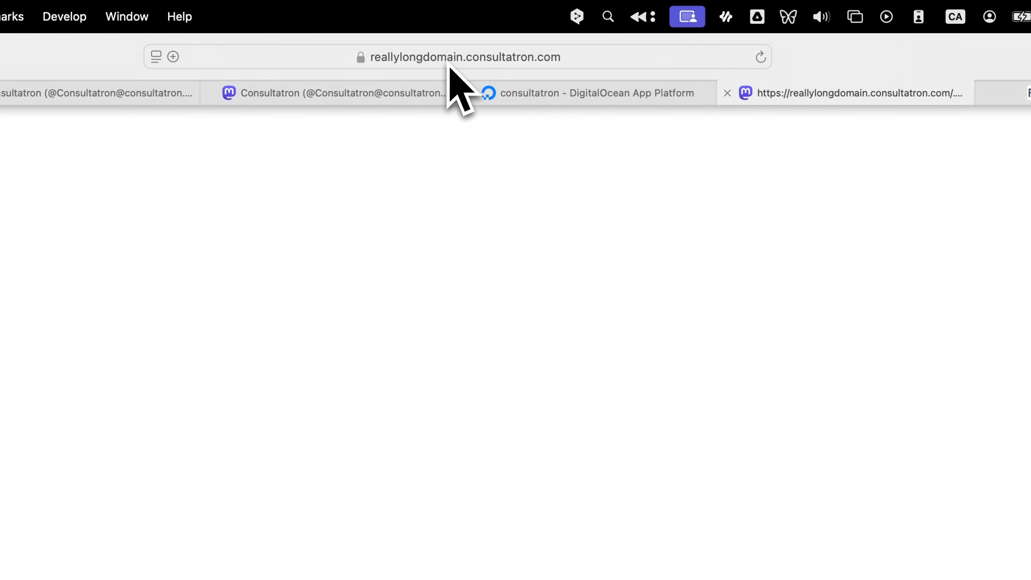
pyautogui.click(290, 53)
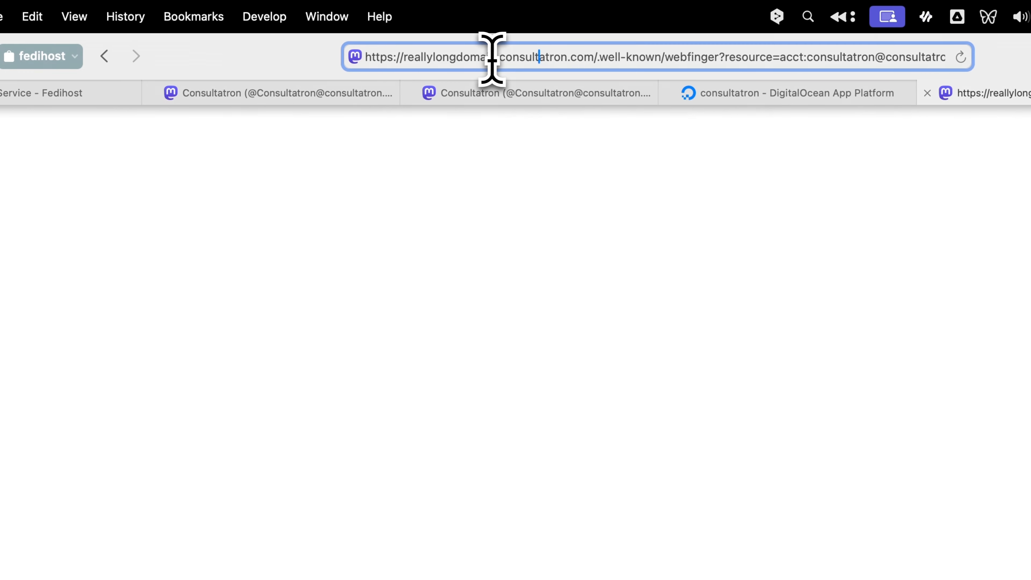
pyautogui.moveTo(305, 57); pyautogui.dragTo(175, 56)
pyautogui.write('com')
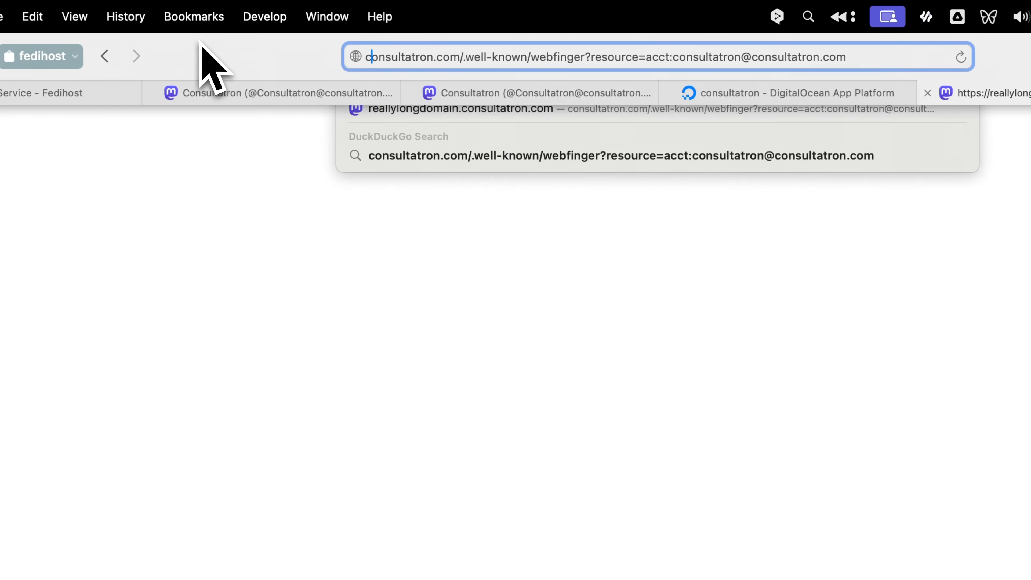